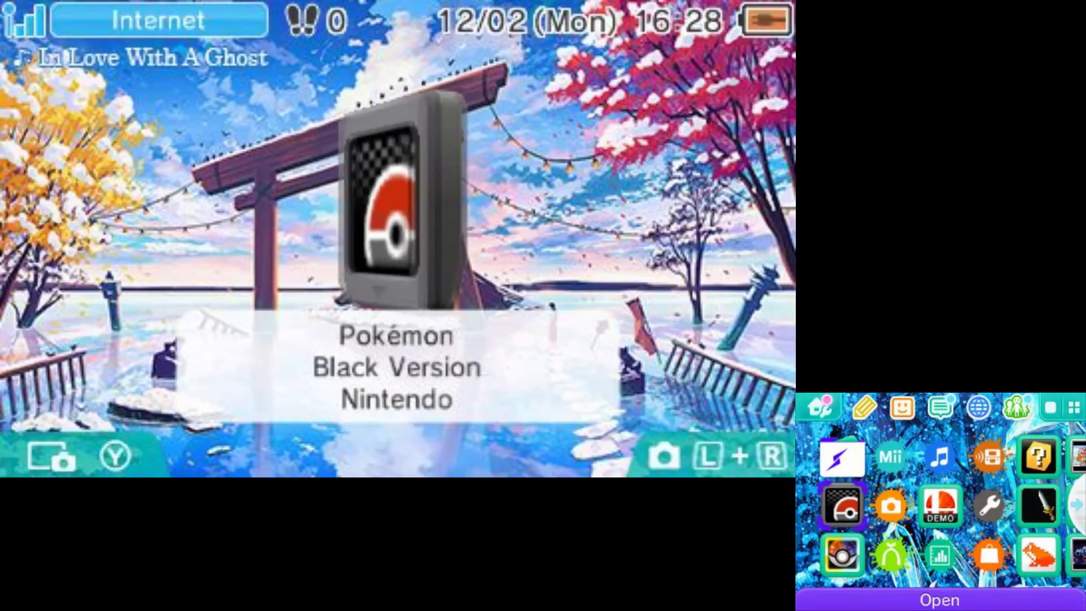
# - Launch FBI and export Pokémon Black Version's save data from the Titles list
pyautogui.press('Right')
pyautogui.press('Right')
pyautogui.press('Right')
pyautogui.press('Right')
pyautogui.press('Right')
pyautogui.press('Right')
pyautogui.press('Right')
pyautogui.press('Right')
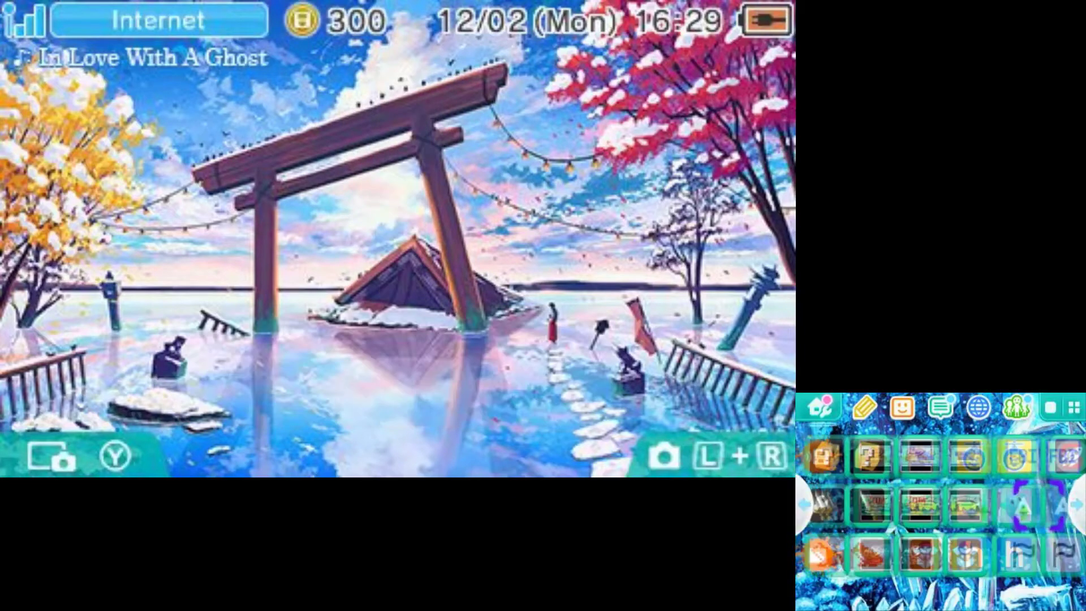
pyautogui.click(940, 456)
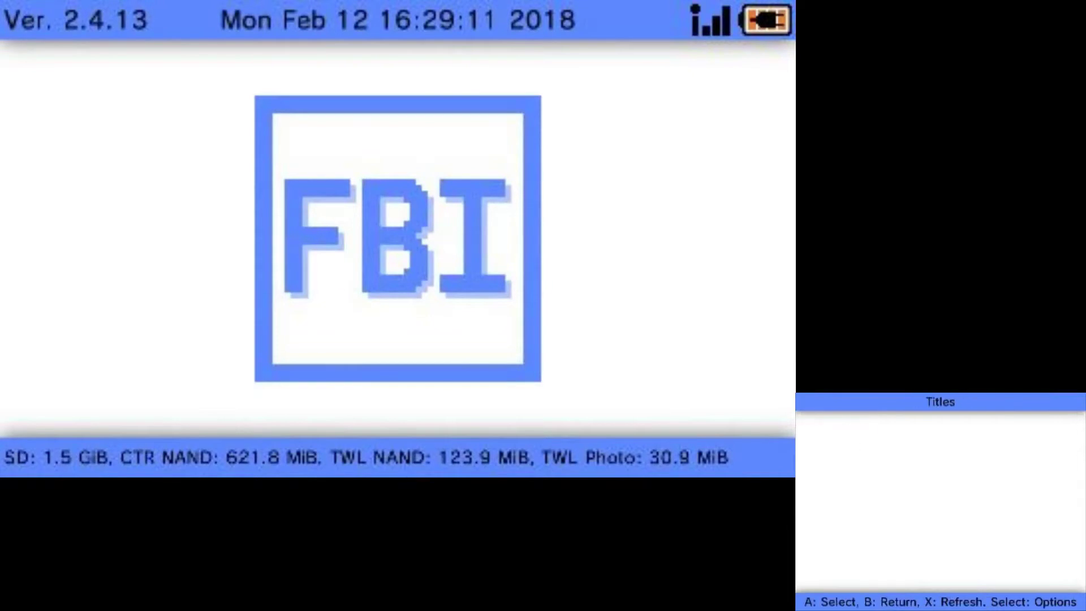
pyautogui.press('a')
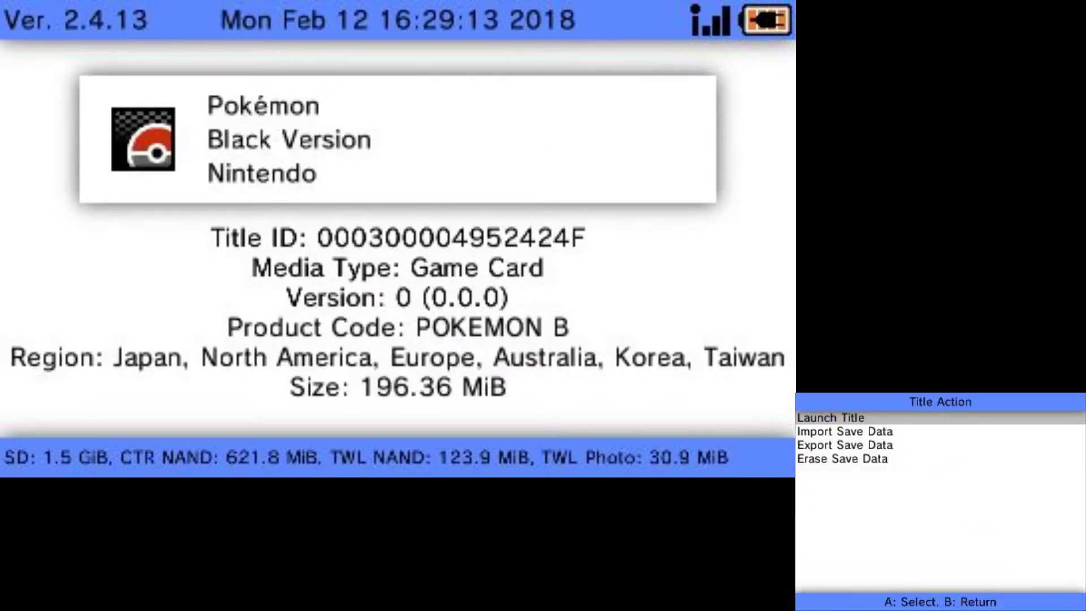
pyautogui.press('Down')
pyautogui.press('Down')
pyautogui.press('a')
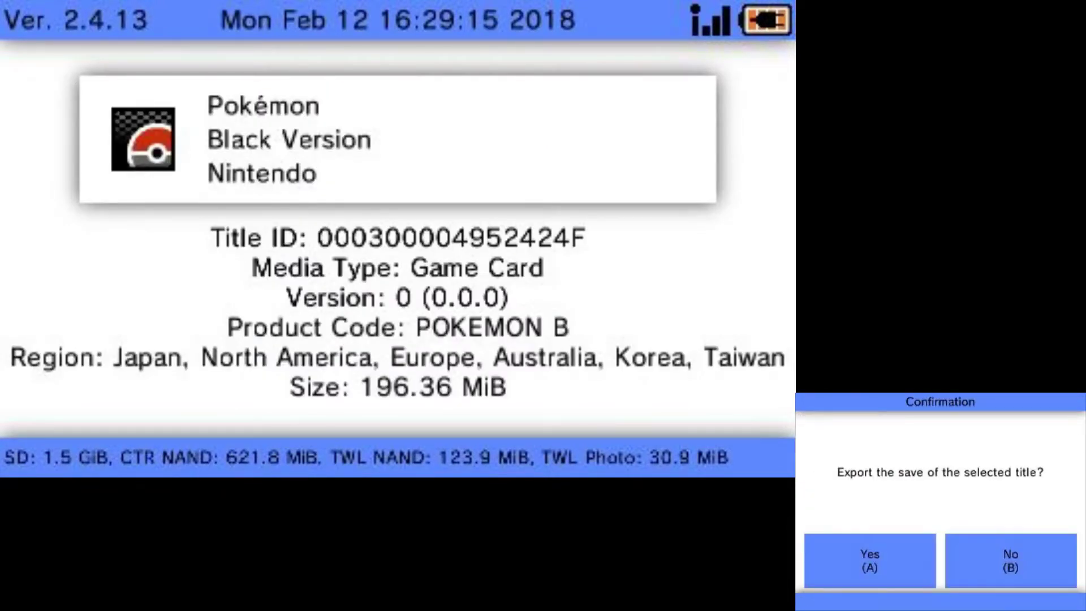
pyautogui.press('a')
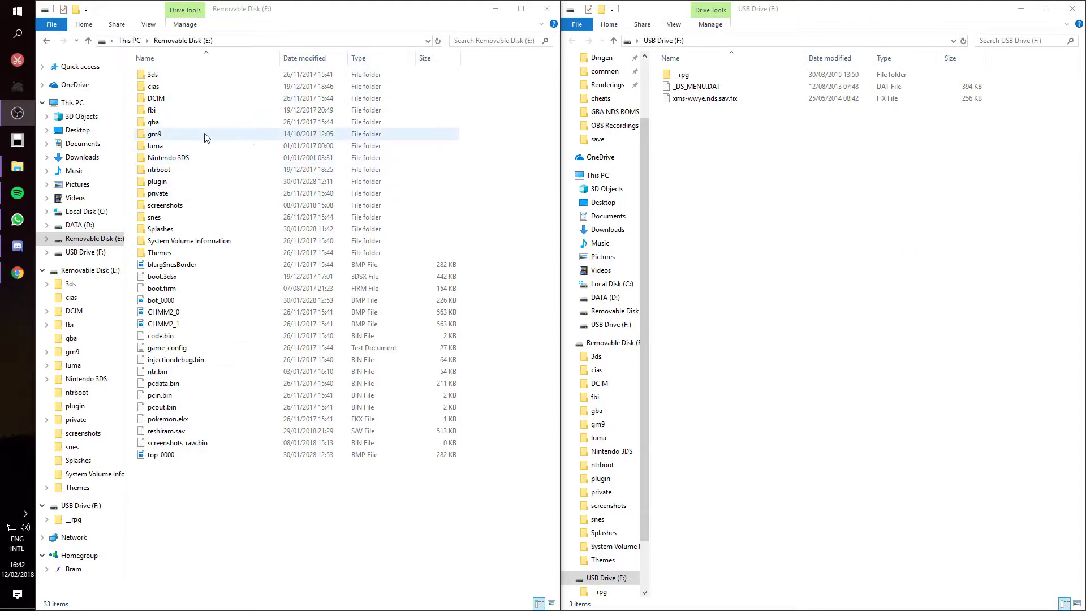
# - Copy POKEMON_B_IRBO01_00.trim.nds from gm9\out on the SD card to USB Drive (F:)
pyautogui.doubleClick(205, 137)
pyautogui.doubleClick(204, 75)
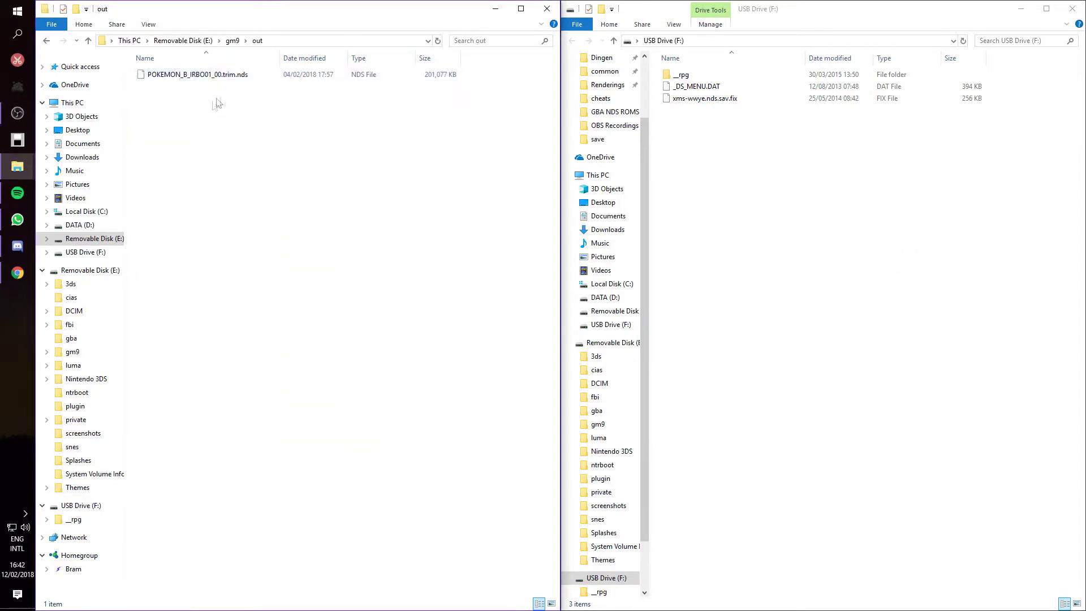
pyautogui.rightClick(260, 77)
pyautogui.click(291, 216)
pyautogui.rightClick(739, 176)
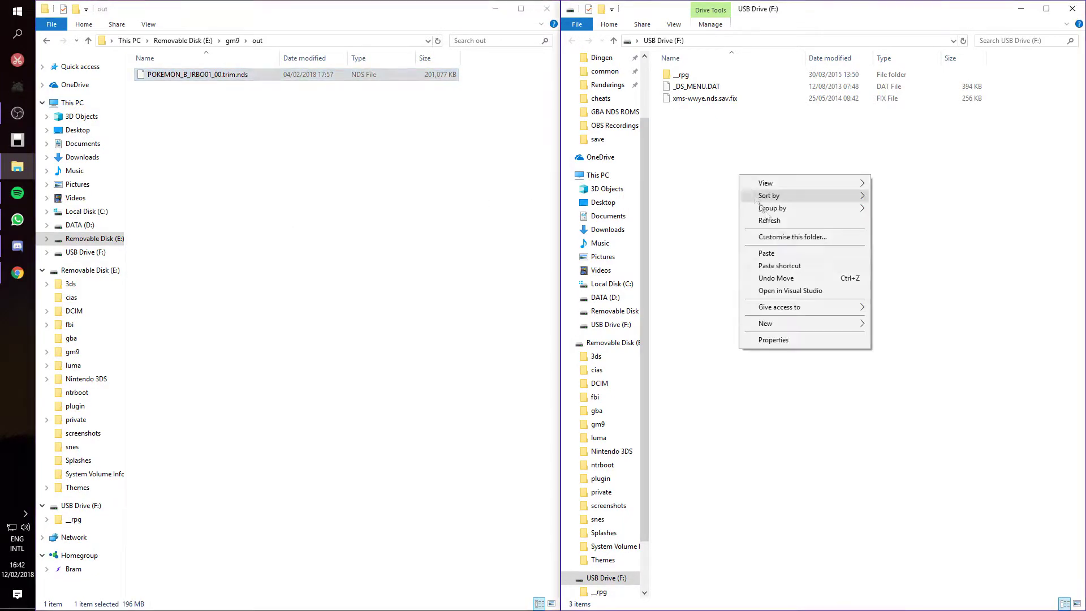
pyautogui.click(769, 253)
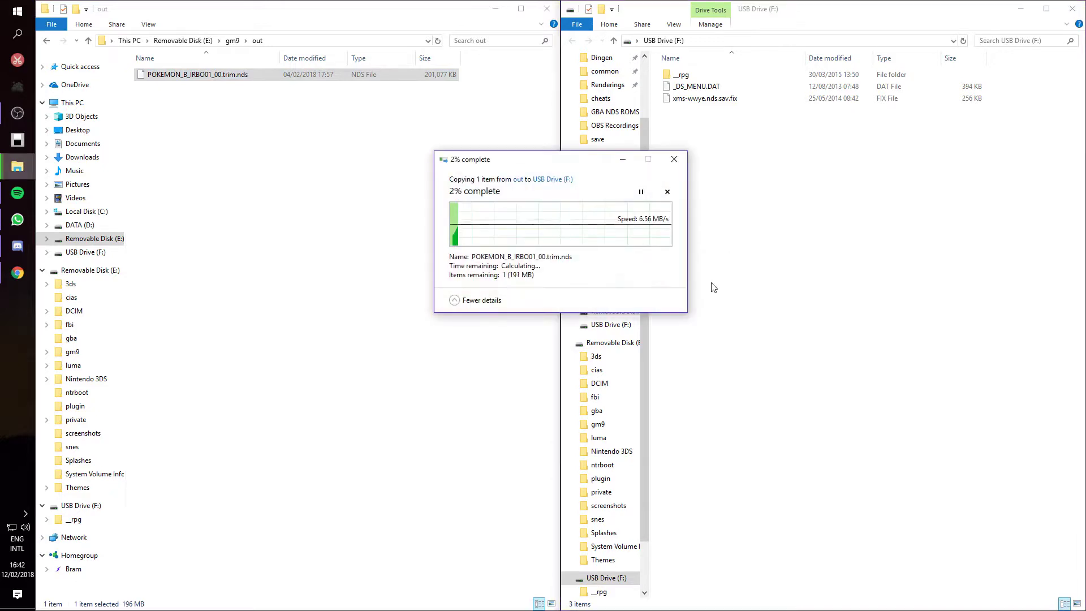
pyautogui.moveTo(543, 163); pyautogui.dragTo(849, 177)
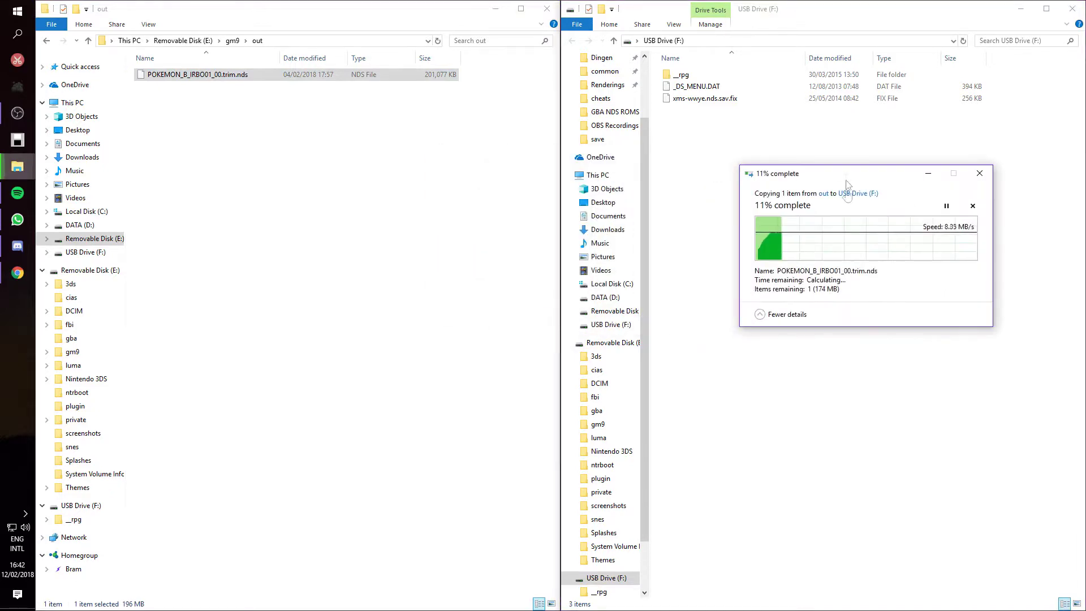
# - Copy POKEMON B.sav from fbi\save on the SD card to USB Drive (F:)
pyautogui.click(276, 163)
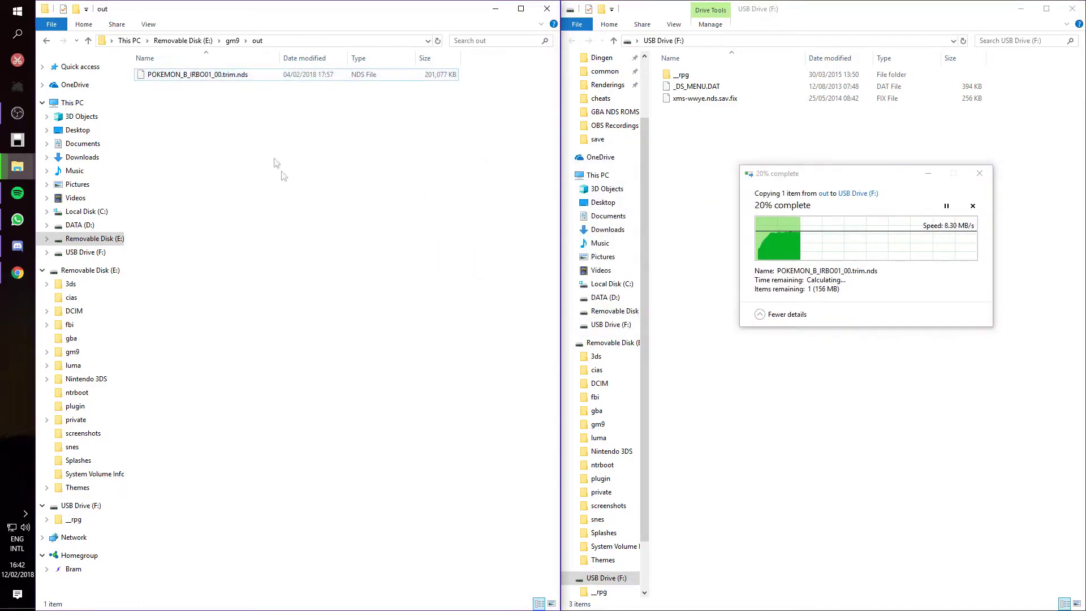
pyautogui.click(182, 41)
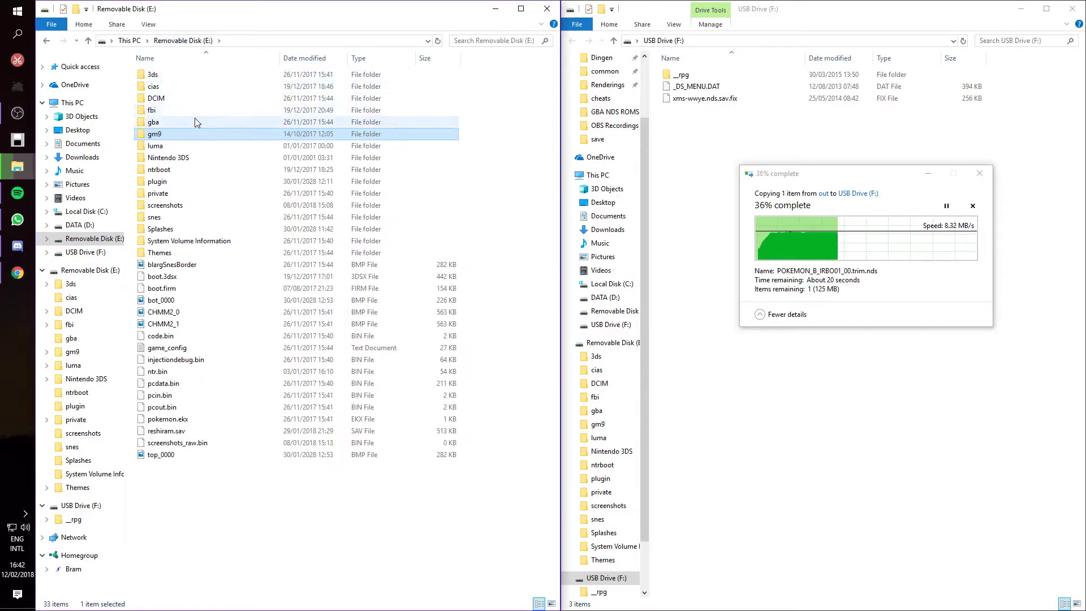
pyautogui.doubleClick(211, 110)
pyautogui.doubleClick(170, 74)
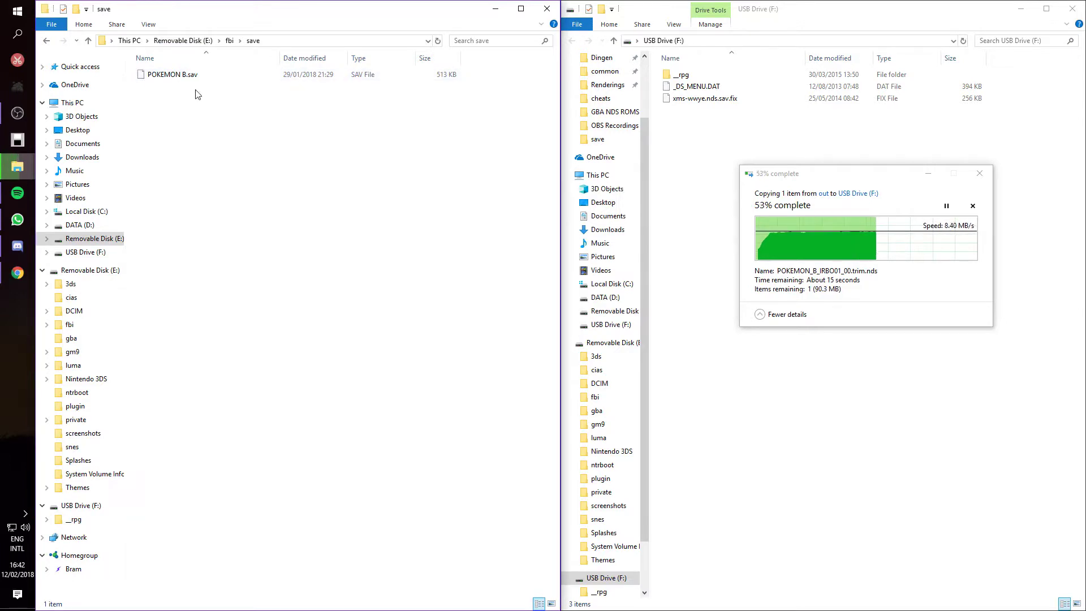
pyautogui.click(185, 76)
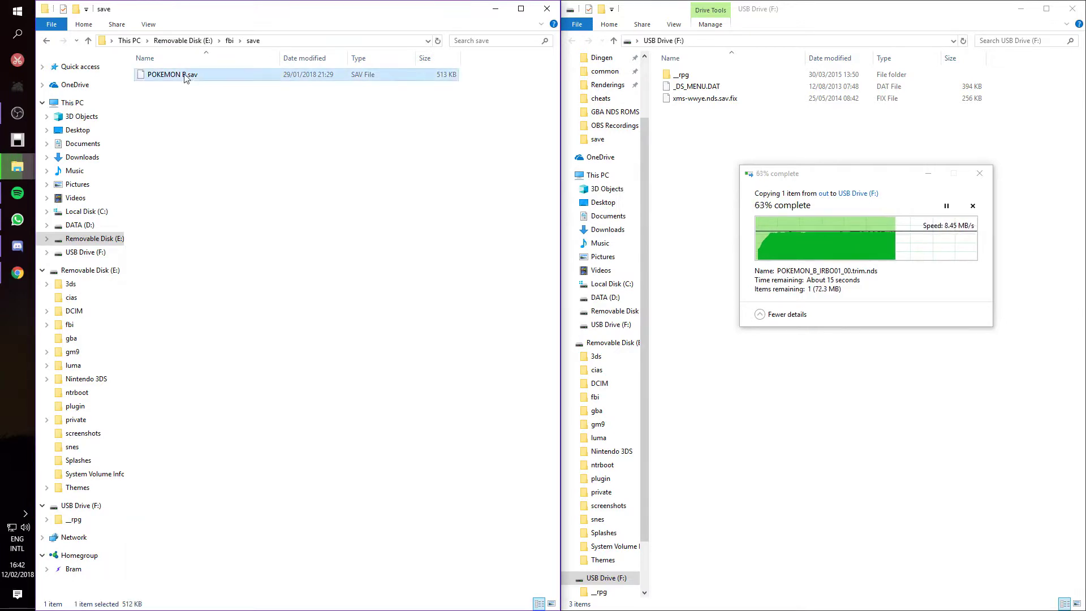
pyautogui.rightClick(185, 77)
pyautogui.click(212, 218)
pyautogui.rightClick(681, 129)
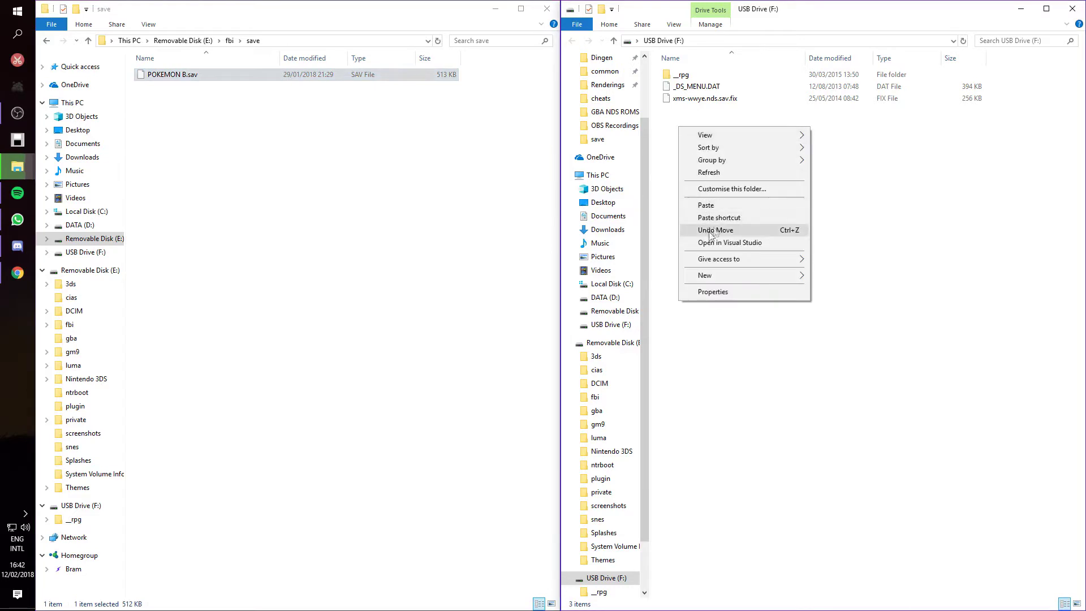
pyautogui.click(706, 205)
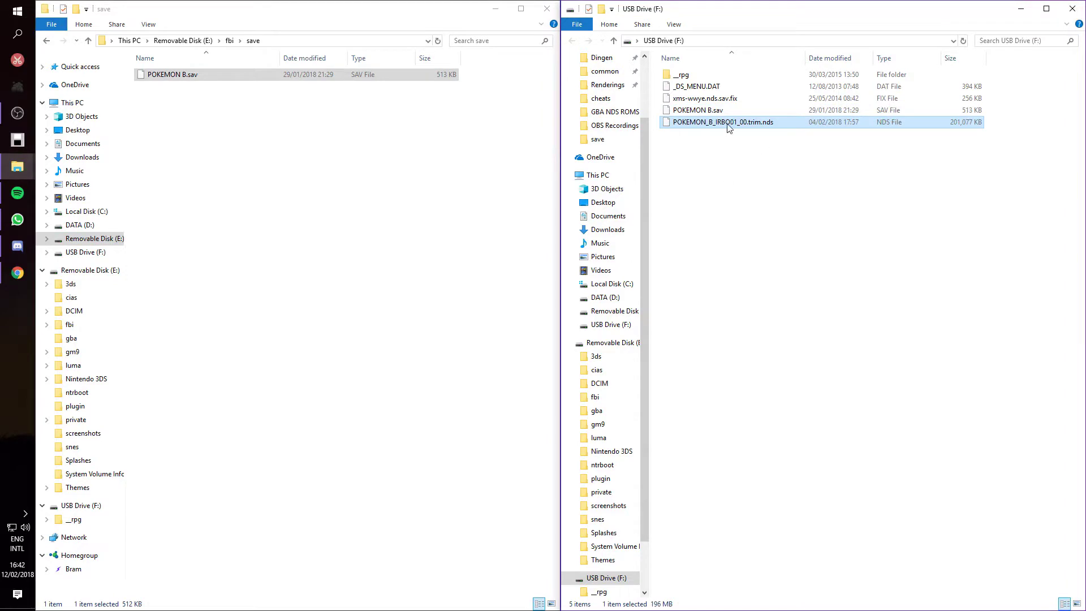
# - Copy the ROM's full file name and rename POKEMON B.sav to POKEMON_B_IRBO01_00.trim.nds.sav
pyautogui.press('F2')
pyautogui.press('Escape')
pyautogui.click(737, 125)
pyautogui.moveTo(777, 122); pyautogui.dragTo(568, 121)
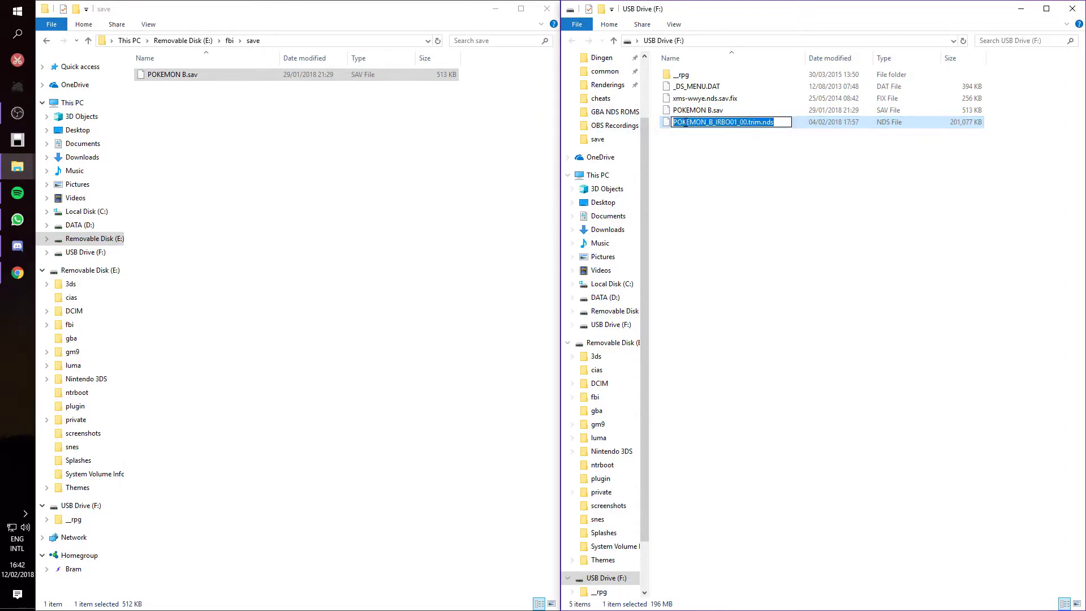
pyautogui.rightClick(712, 123)
pyautogui.click(735, 157)
pyautogui.click(704, 112)
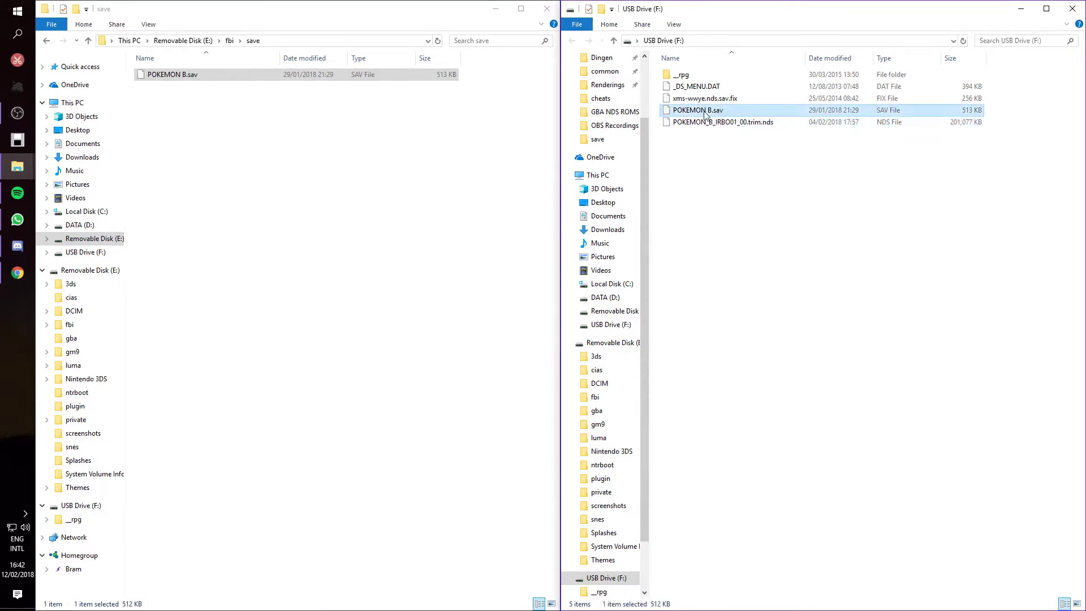
pyautogui.press('F2')
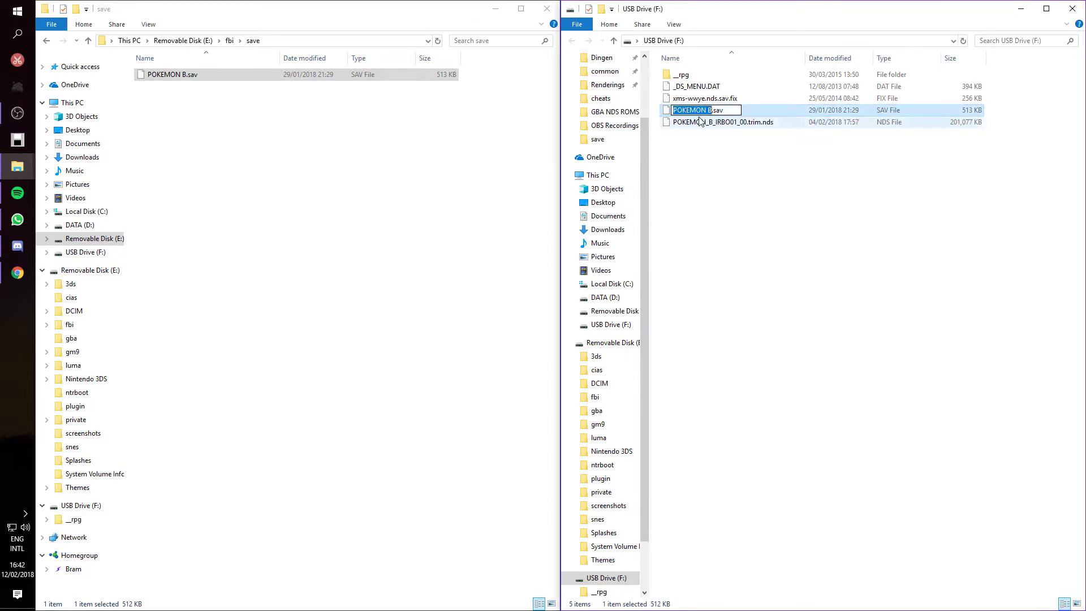
pyautogui.hotkey('ctrl', 'v')
pyautogui.press('Return')
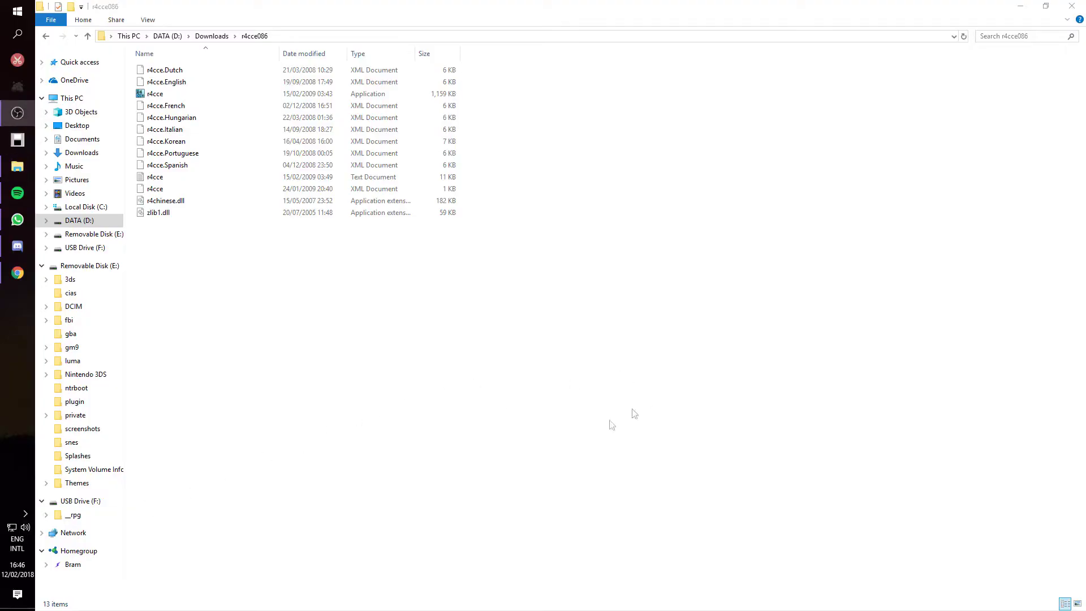
# - Launch r4cce and add a new game entry, clearing its placeholder title
pyautogui.doubleClick(189, 95)
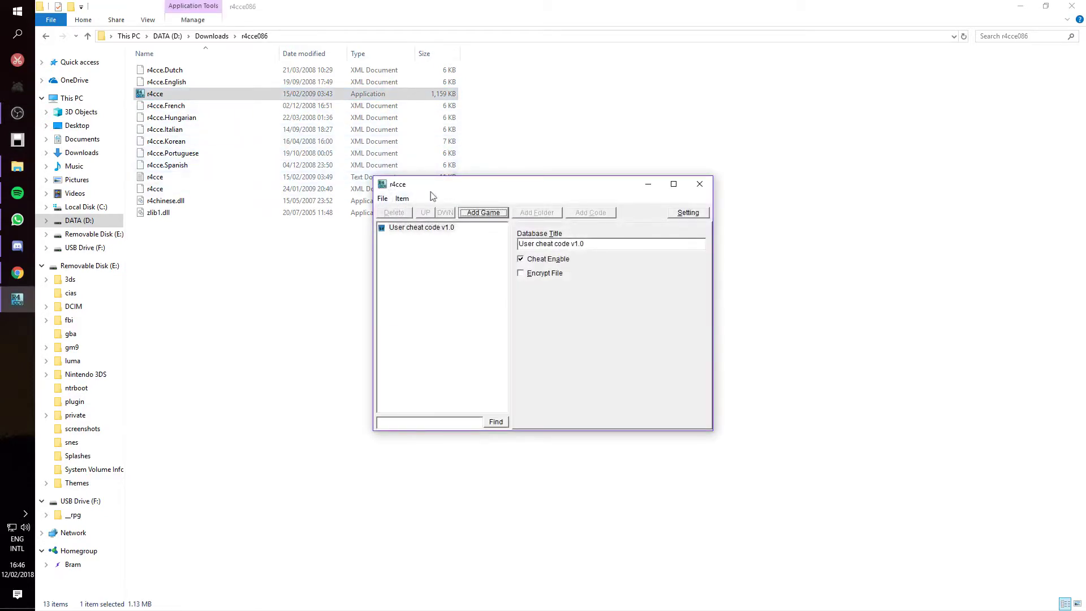
pyautogui.moveTo(435, 193)
pyautogui.mouseDown()
pyautogui.moveTo(434, 135)
pyautogui.moveTo(429, 182)
pyautogui.mouseUp()
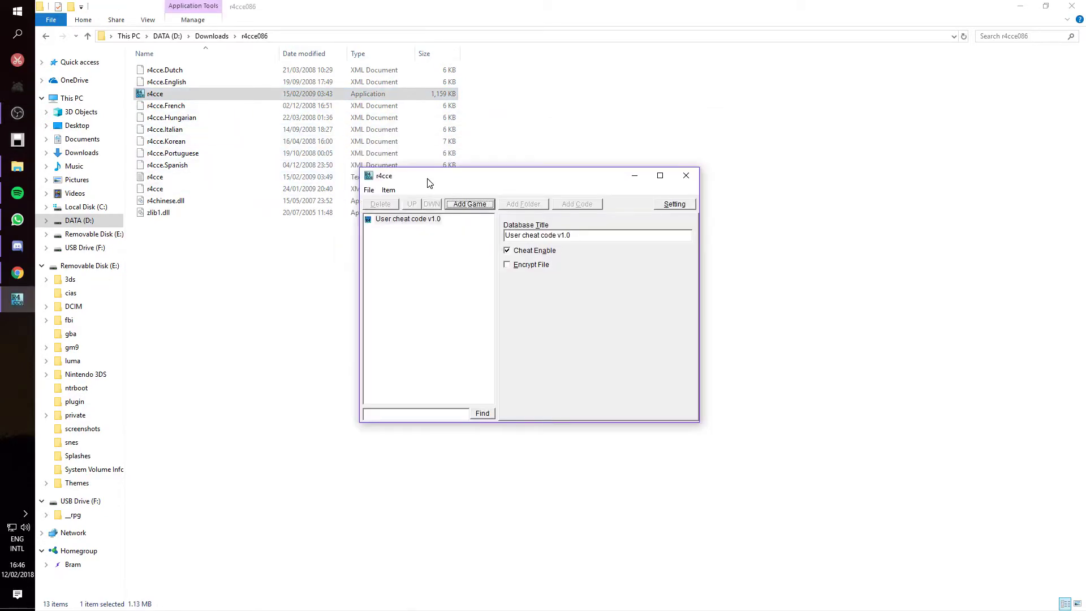
pyautogui.click(466, 205)
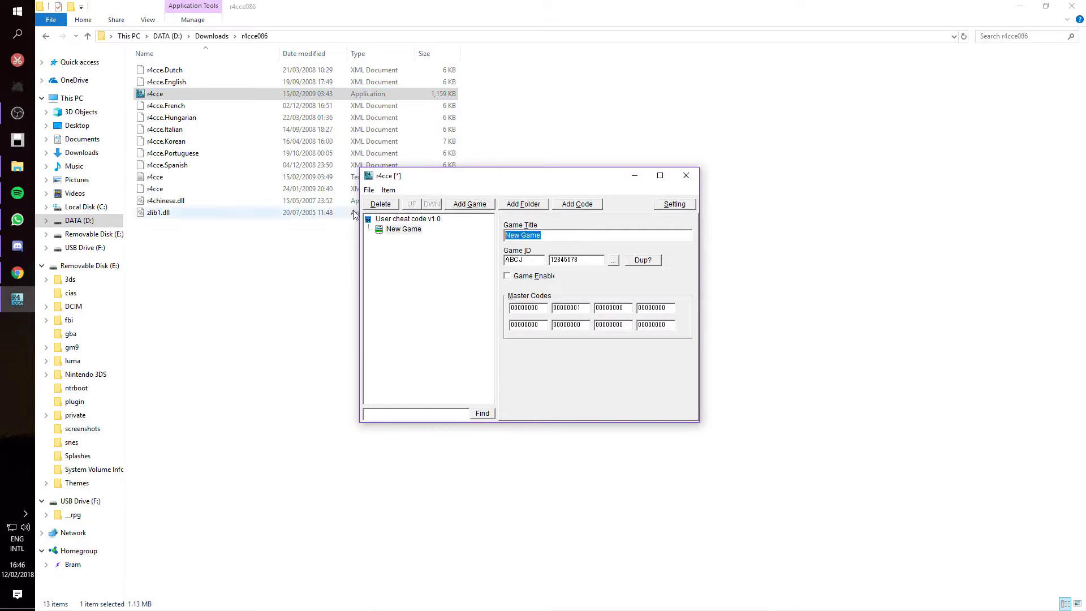
pyautogui.press('BackSpace')
# - Read game ID IRBO 106820A5 from the ROM on USB Drive (F:) and enable the game
pyautogui.click(613, 262)
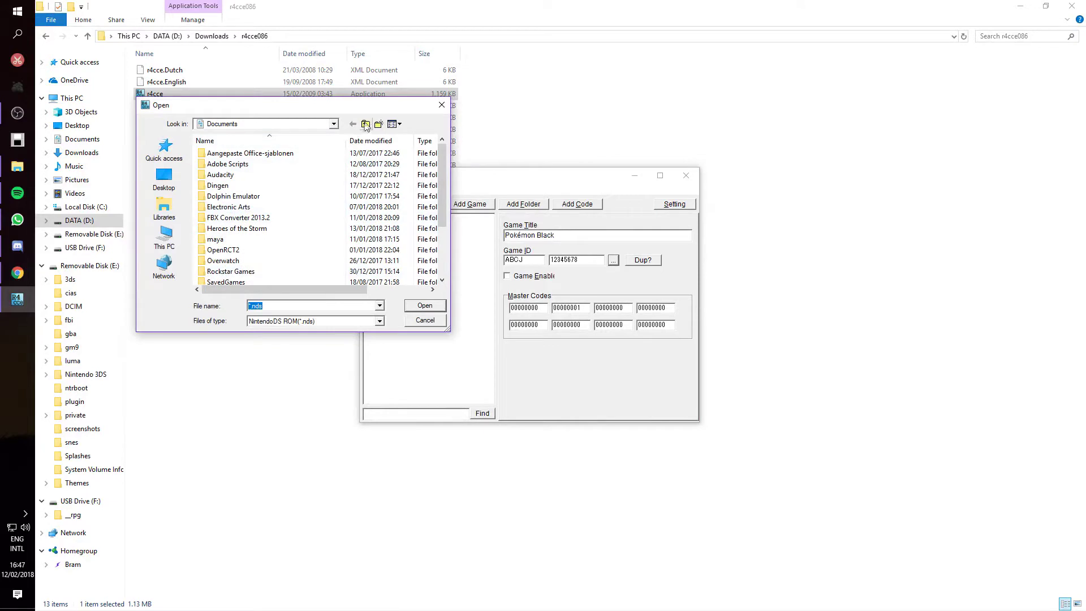
pyautogui.click(365, 124)
pyautogui.scroll(-3, 288, 203)
pyautogui.scroll(-3, 266, 224)
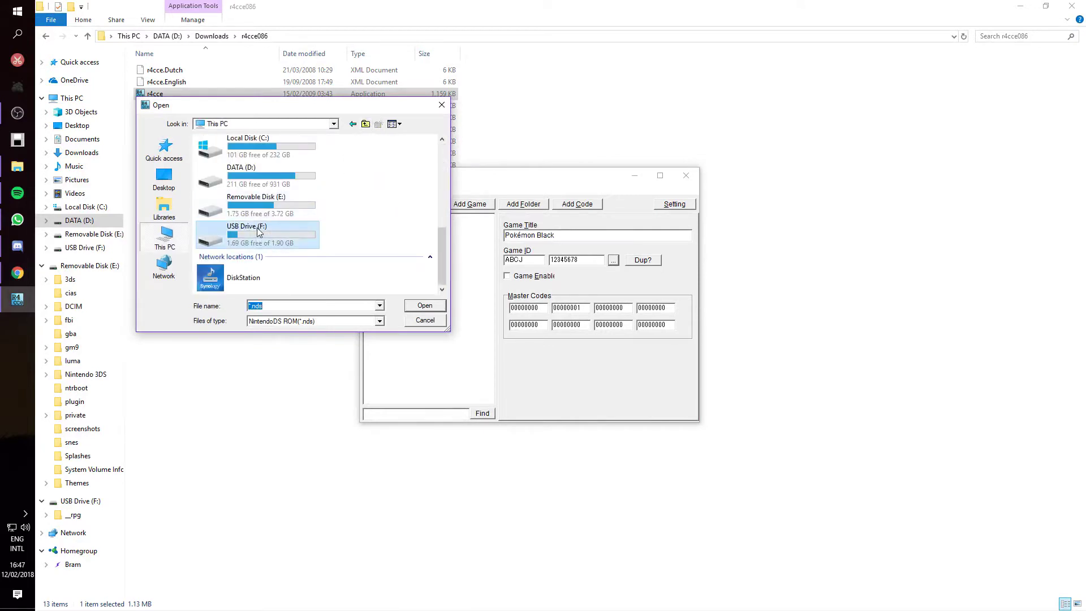
pyautogui.doubleClick(258, 231)
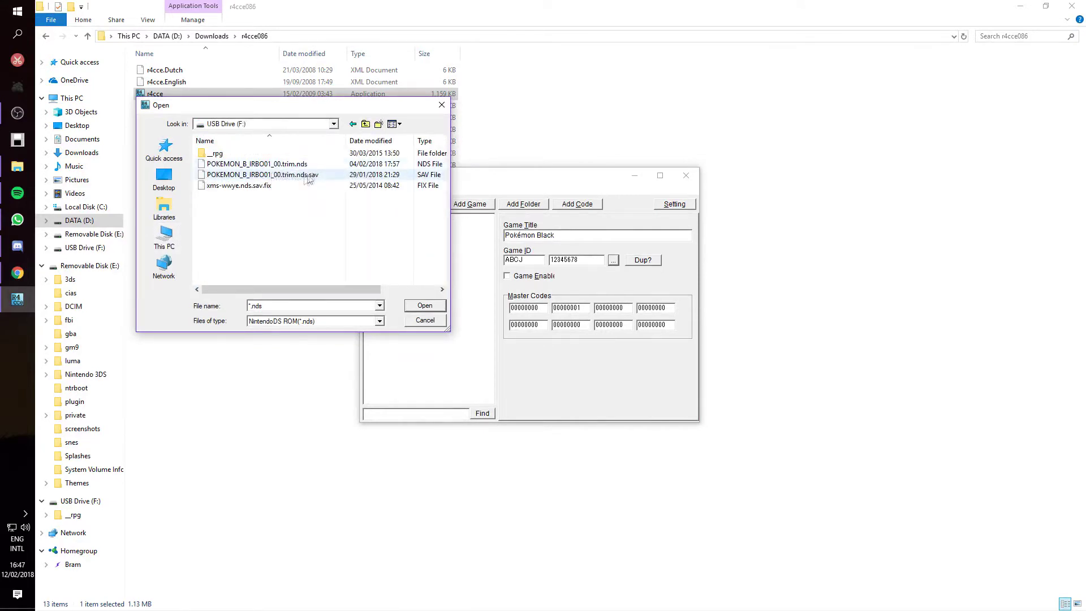
pyautogui.doubleClick(257, 164)
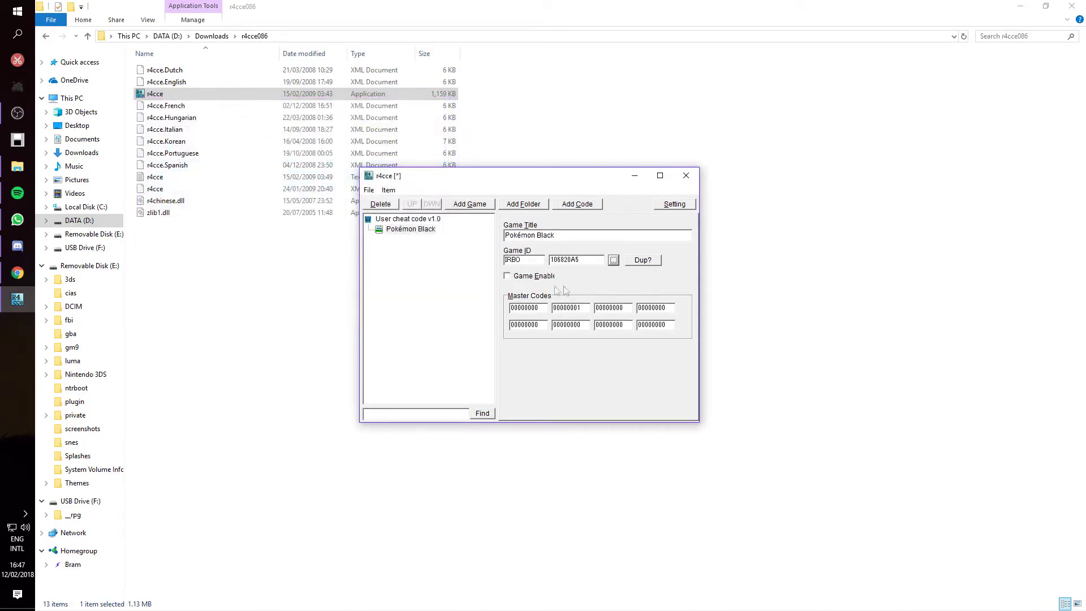
pyautogui.click(507, 277)
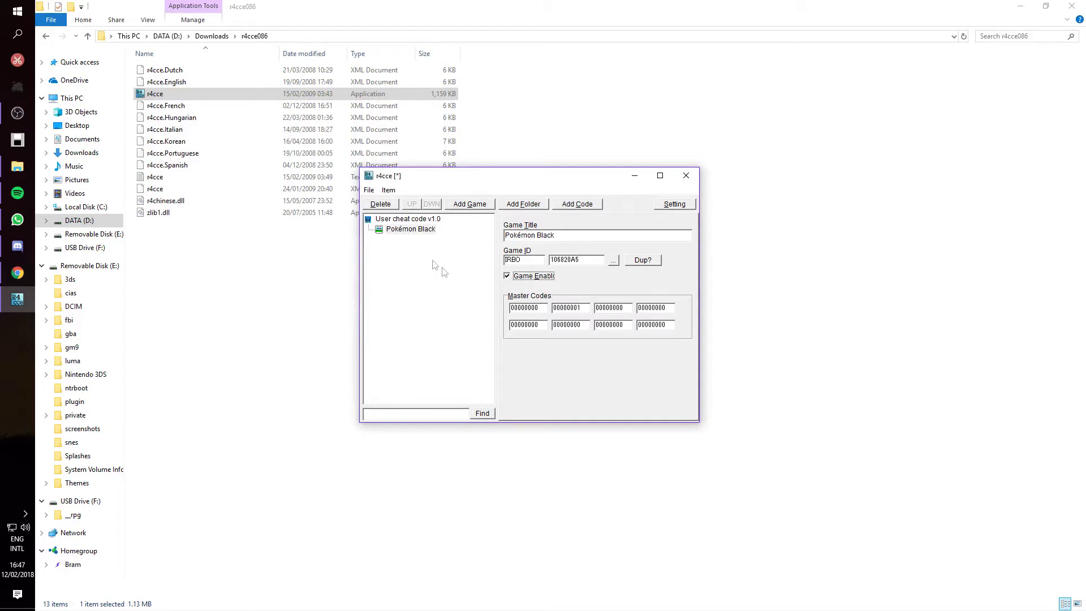
# - Add a new code under Pokémon Black and title it Shiny Lock Removal
pyautogui.click(573, 206)
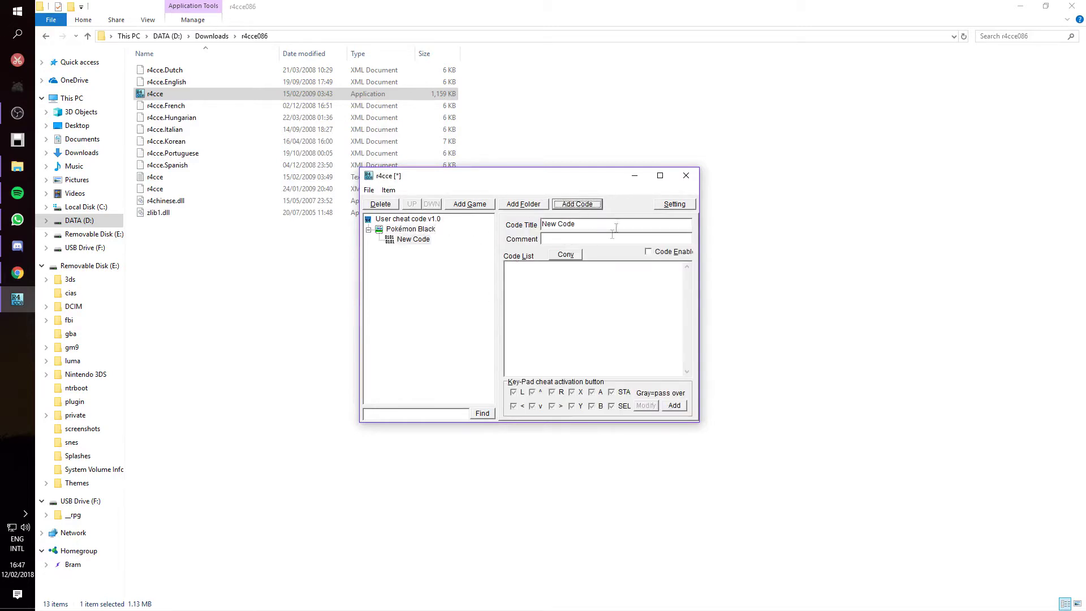
pyautogui.click(619, 223)
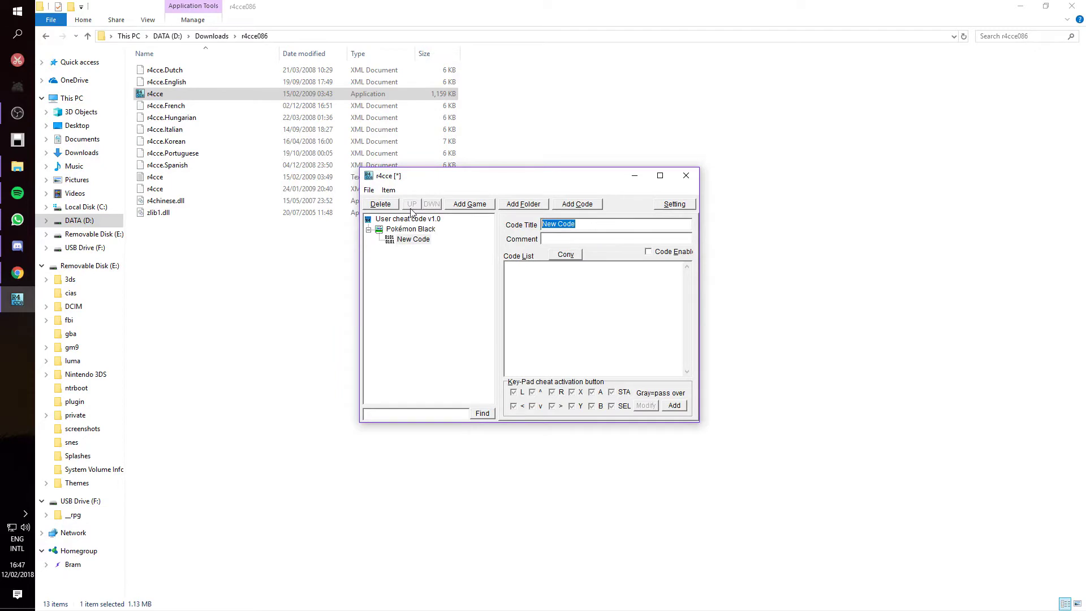
pyautogui.write('Shiny Lock Removal')
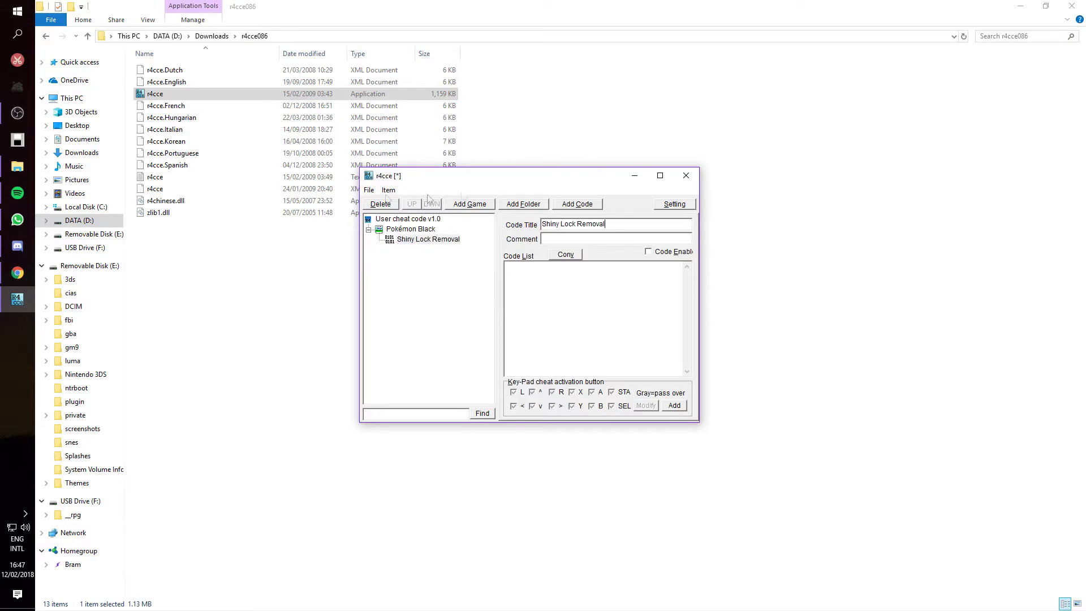
pyautogui.click(17, 274)
# - Place the browser and folder window side by side and copy code lines 3–4 from Pastebin
pyautogui.press('super+Right')
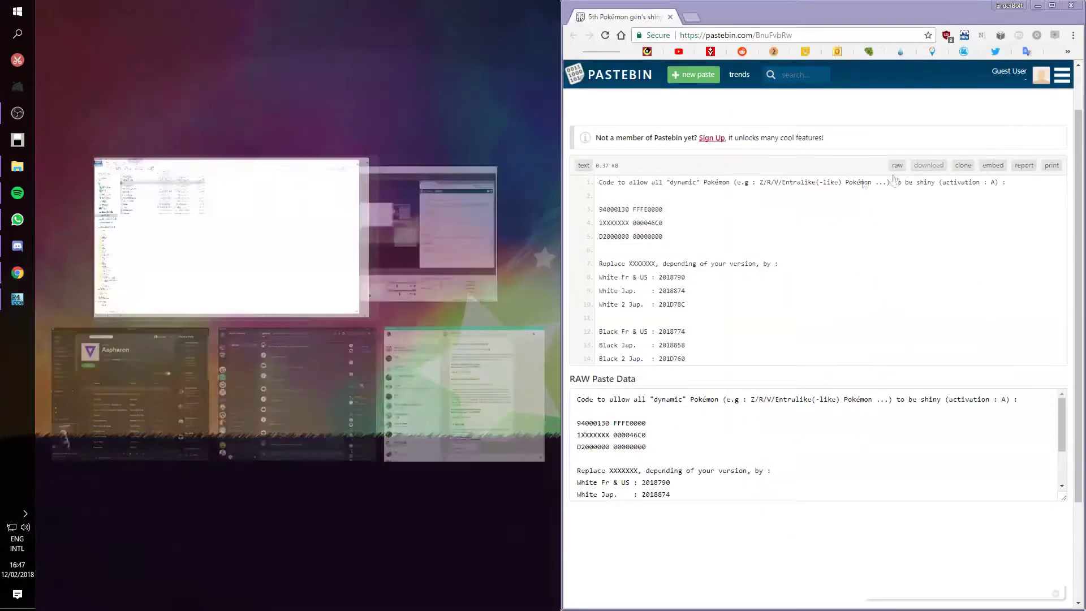
pyautogui.click(245, 224)
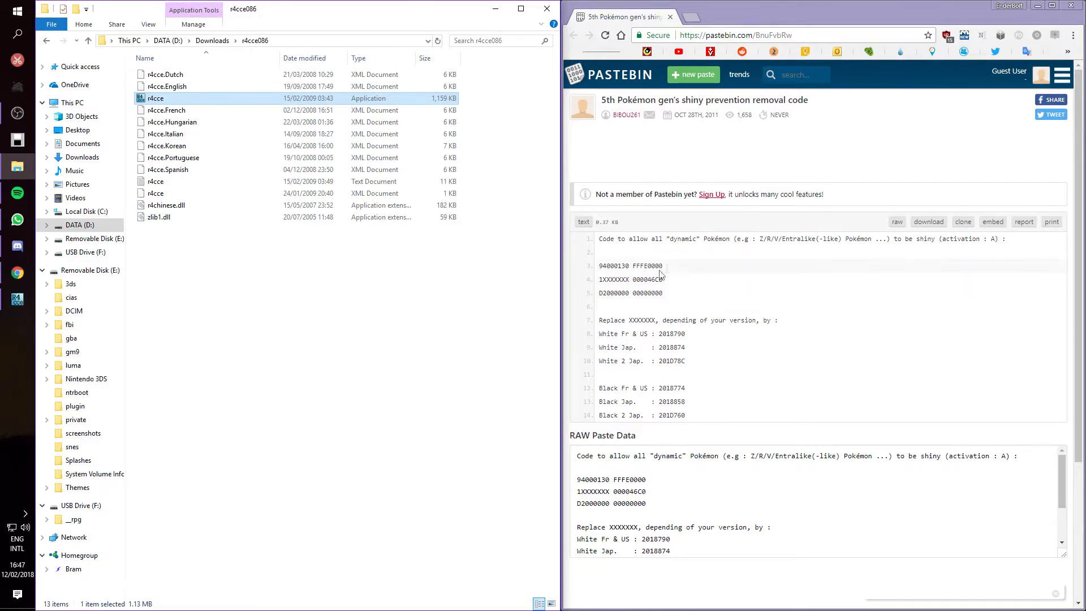
pyautogui.moveTo(598, 280); pyautogui.dragTo(636, 283)
pyautogui.click(637, 282)
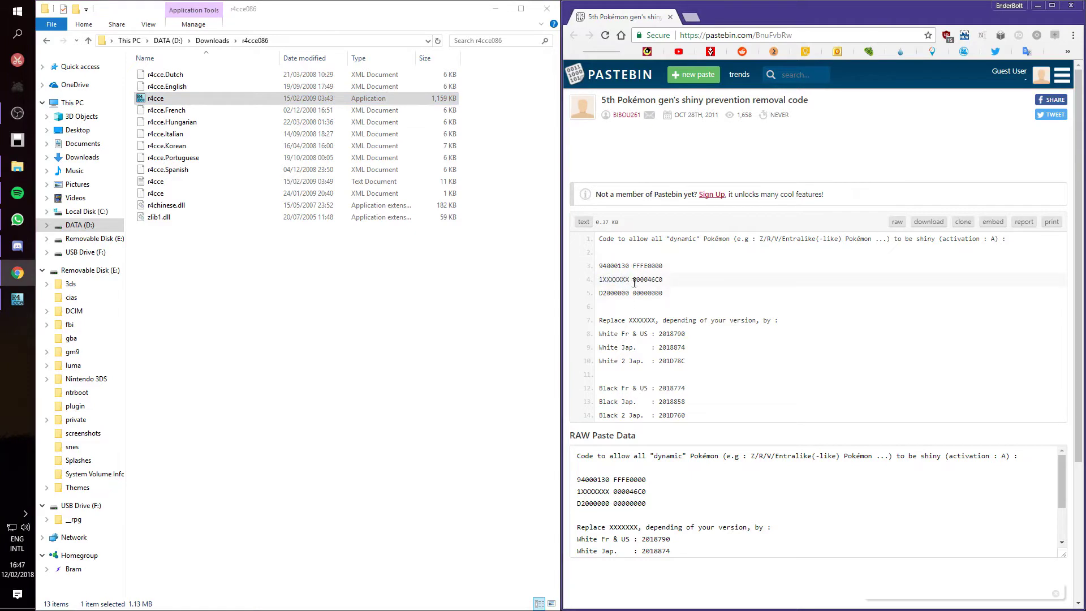
pyautogui.doubleClick(672, 333)
pyautogui.doubleClick(671, 347)
pyautogui.click(640, 354)
pyautogui.moveTo(681, 293); pyautogui.dragTo(600, 290)
pyautogui.click(670, 286)
pyautogui.moveTo(672, 283); pyautogui.dragTo(599, 265)
pyautogui.rightClick(615, 269)
pyautogui.click(636, 280)
# - Paste the two code lines into the Shiny Lock Removal code list
pyautogui.click(17, 299)
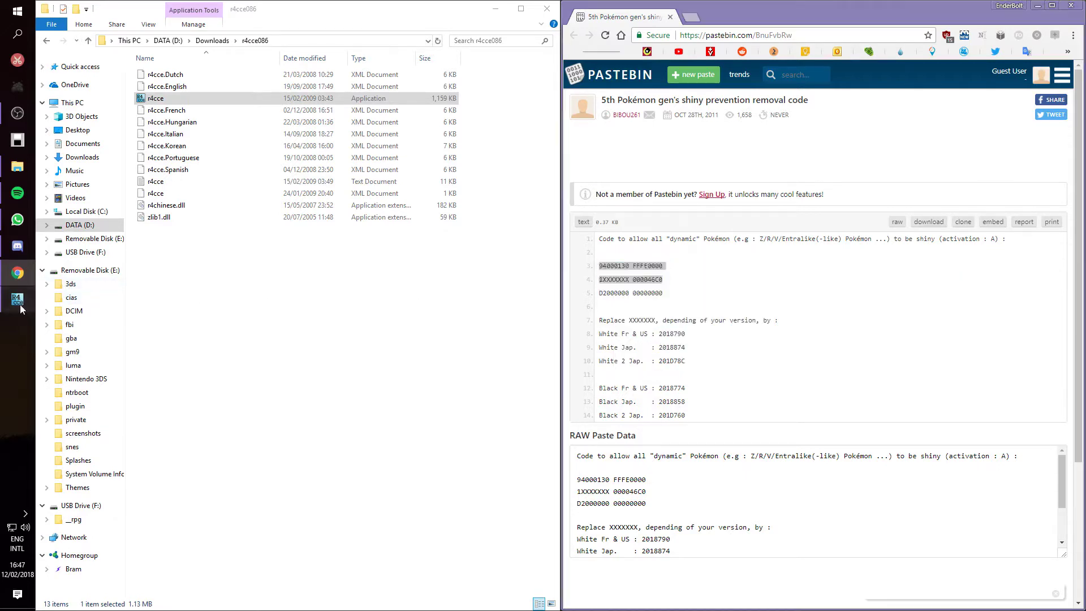
pyautogui.moveTo(532, 176); pyautogui.dragTo(330, 158)
pyautogui.rightClick(354, 255)
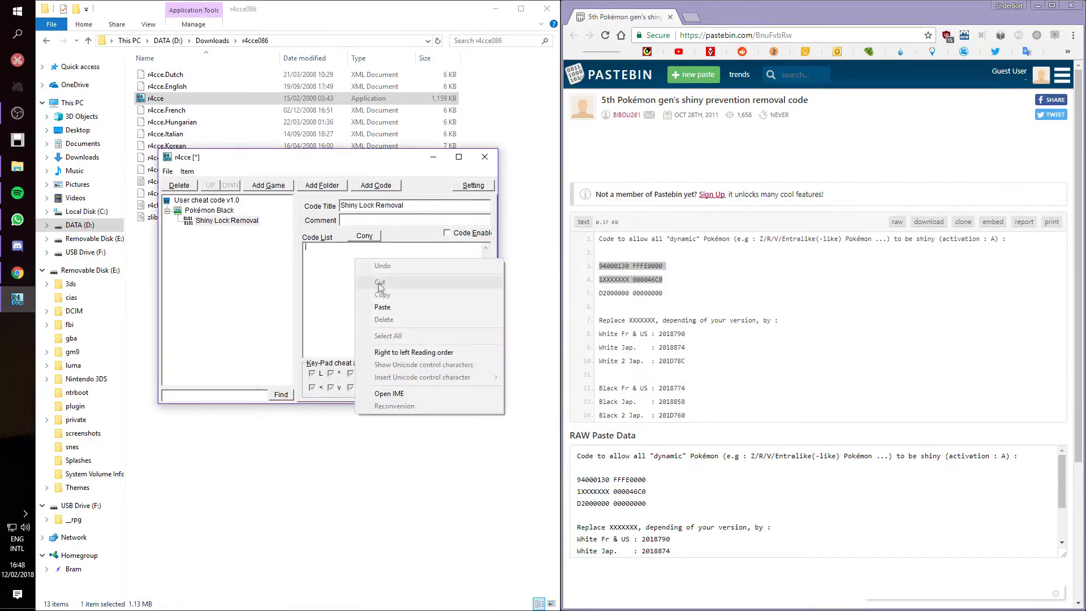
pyautogui.click(392, 310)
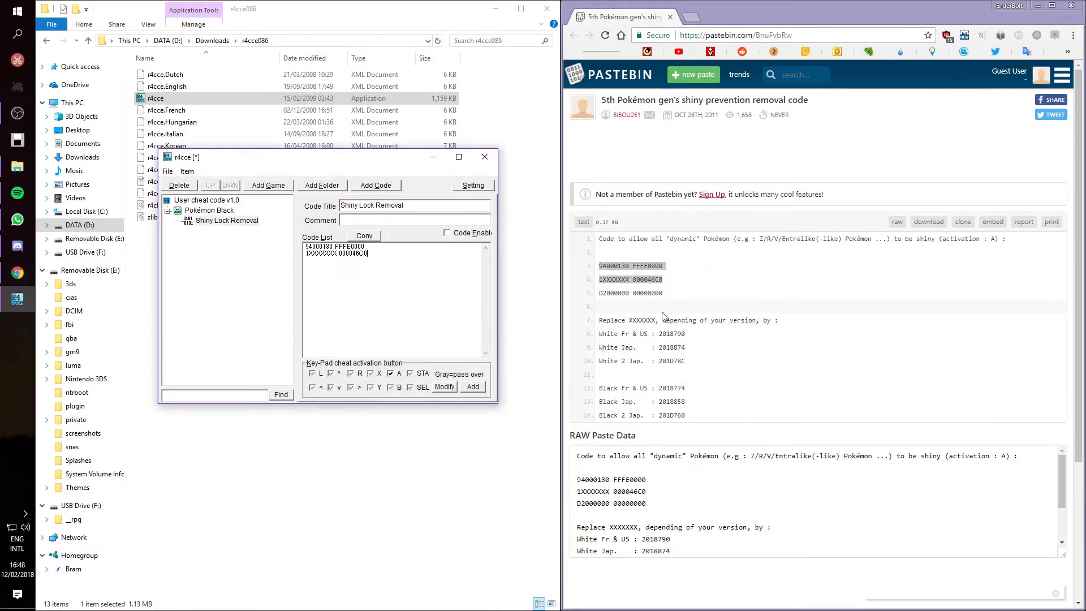
# - Replace the XXXXXXX placeholder with the Black US address 2018774
pyautogui.click(670, 350)
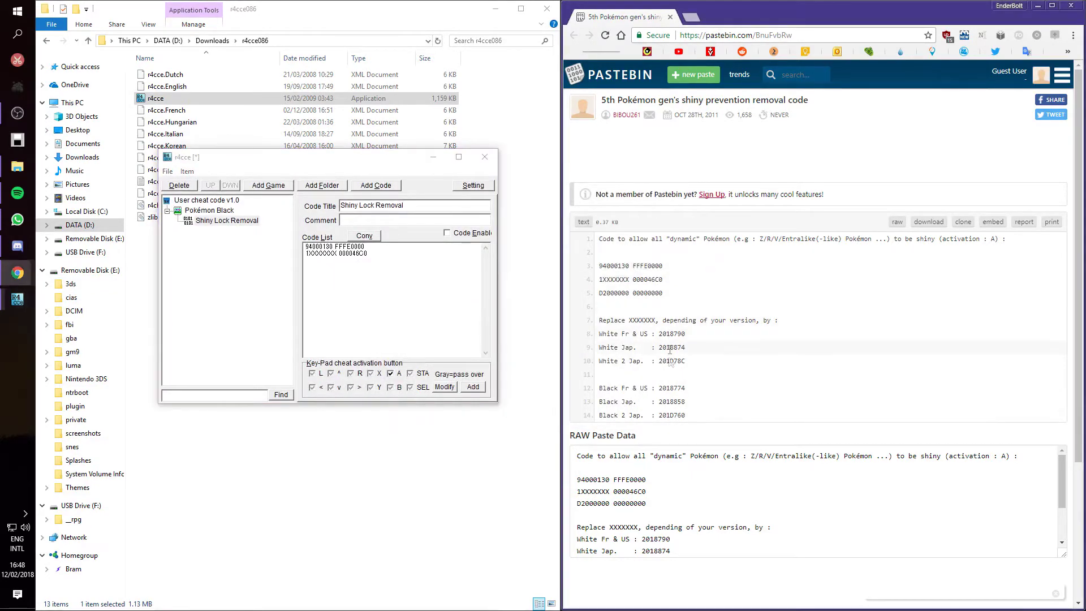
pyautogui.doubleClick(660, 389)
pyautogui.rightClick(668, 389)
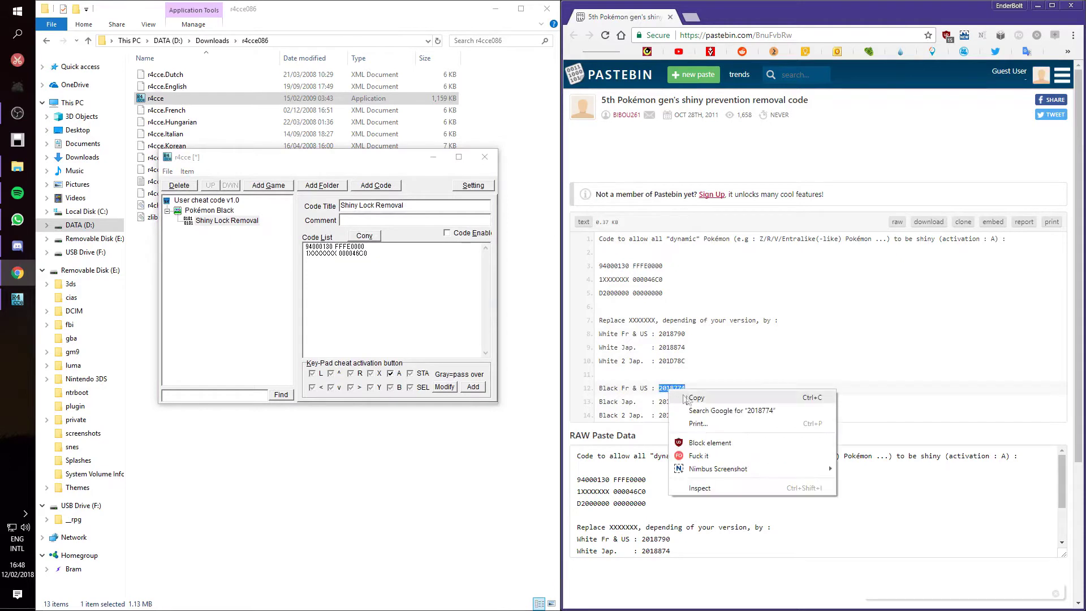
pyautogui.click(701, 402)
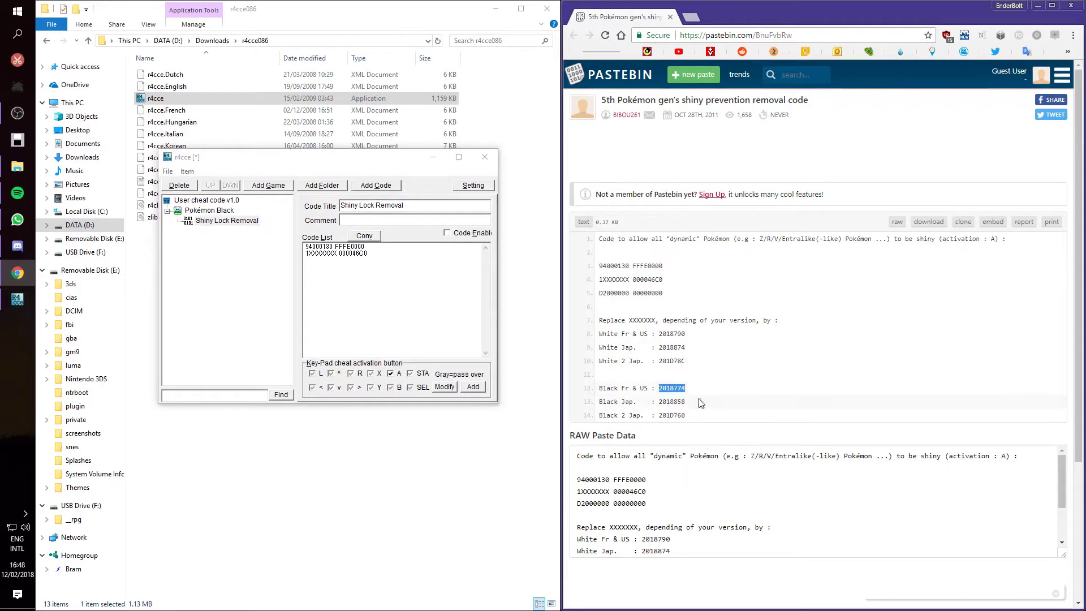
pyautogui.moveTo(308, 254); pyautogui.dragTo(342, 257)
pyautogui.rightClick(336, 257)
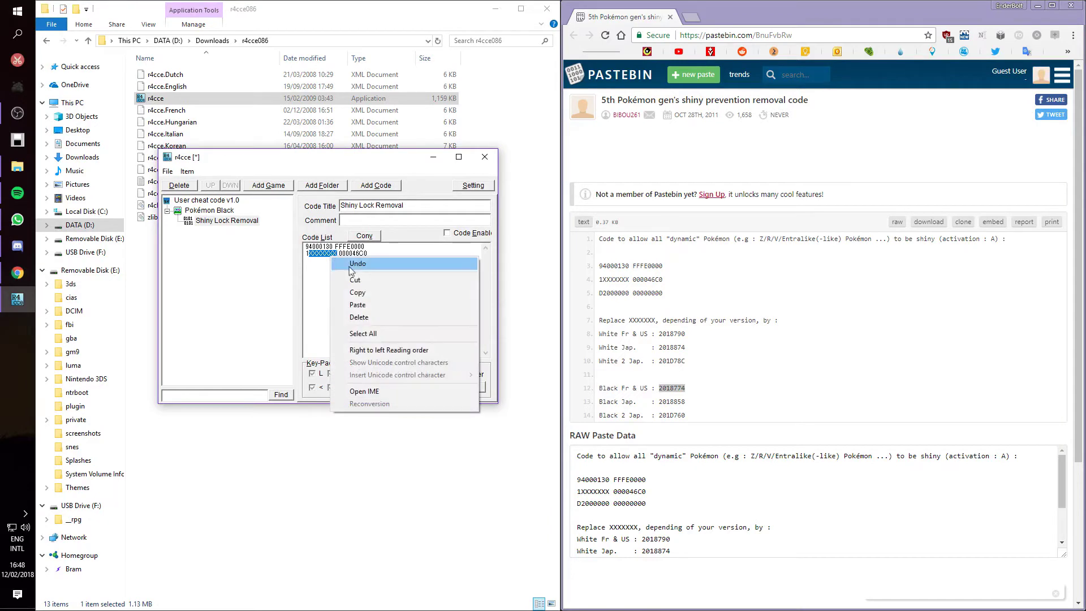
pyautogui.click(367, 305)
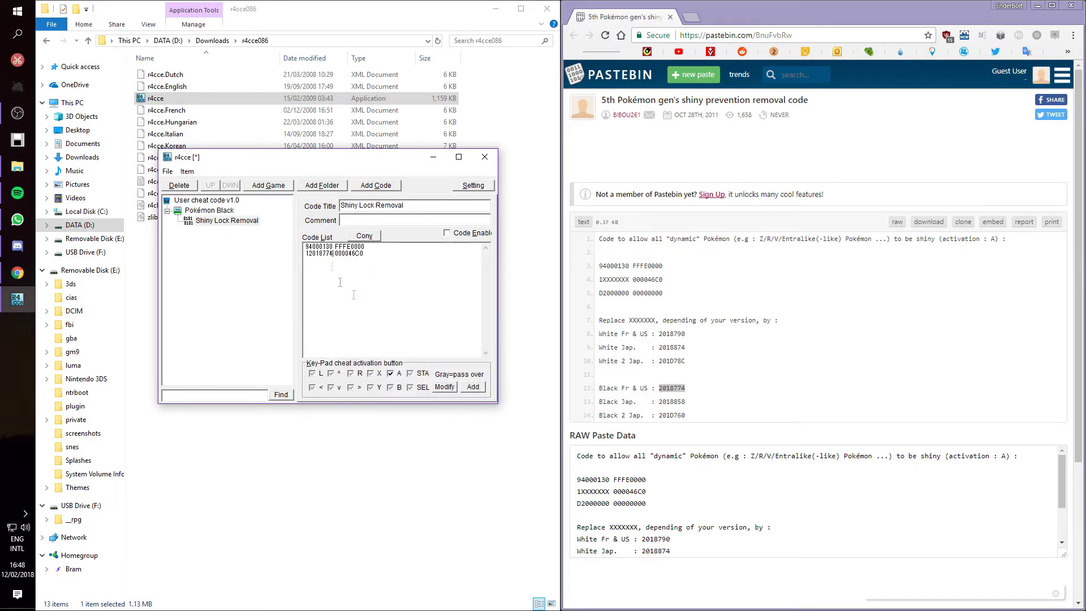
# - Enable the Shiny Lock Removal code and add another new code entry
pyautogui.click(447, 233)
pyautogui.click(232, 222)
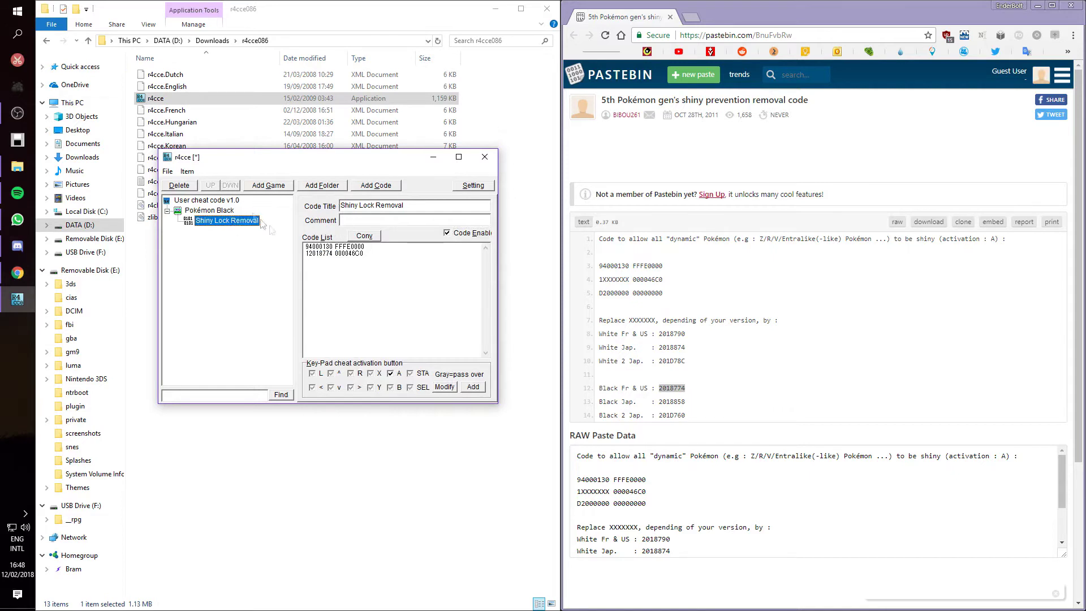
pyautogui.click(360, 190)
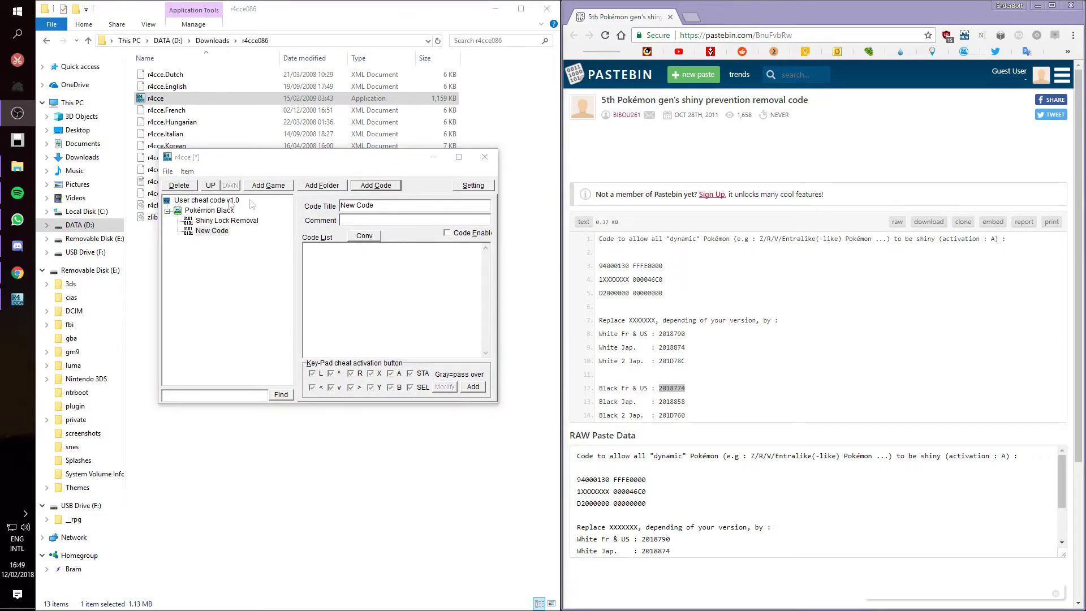
# - Name the new code Force Shiny, paste its 13-line cheat code, and review both cheats
pyautogui.write('Fo')
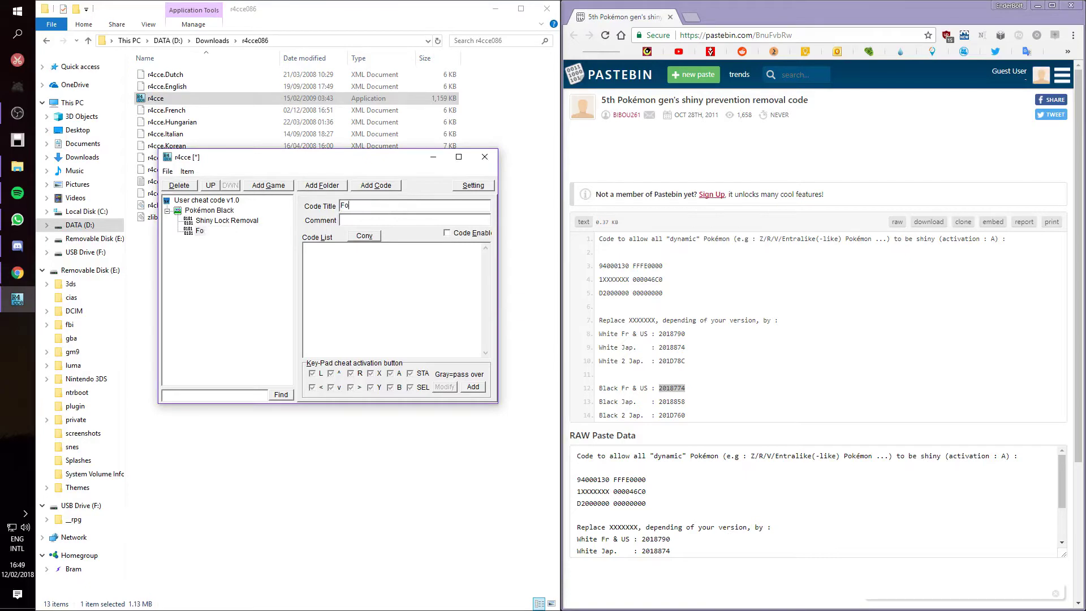
pyautogui.write('rce Shiny')
pyautogui.moveTo(335, 161); pyautogui.dragTo(398, 178)
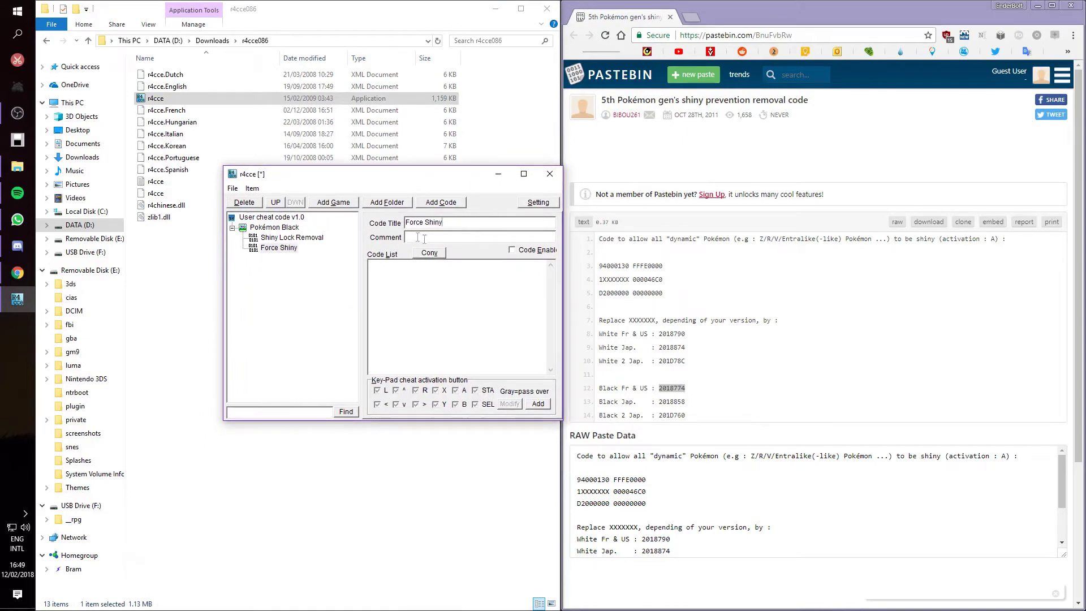
pyautogui.rightClick(402, 275)
pyautogui.click(422, 316)
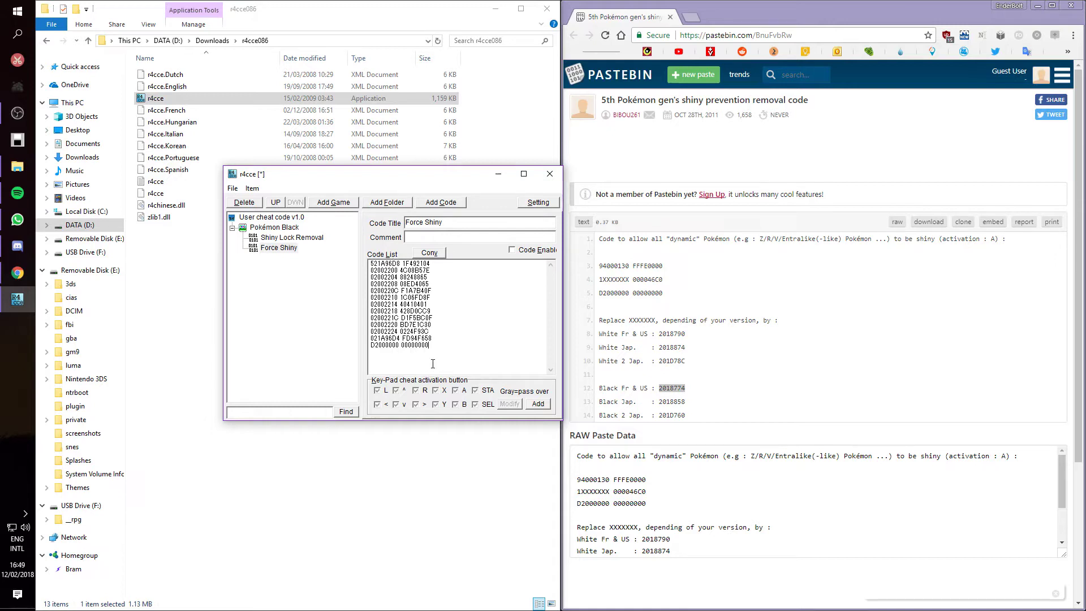
pyautogui.click(298, 237)
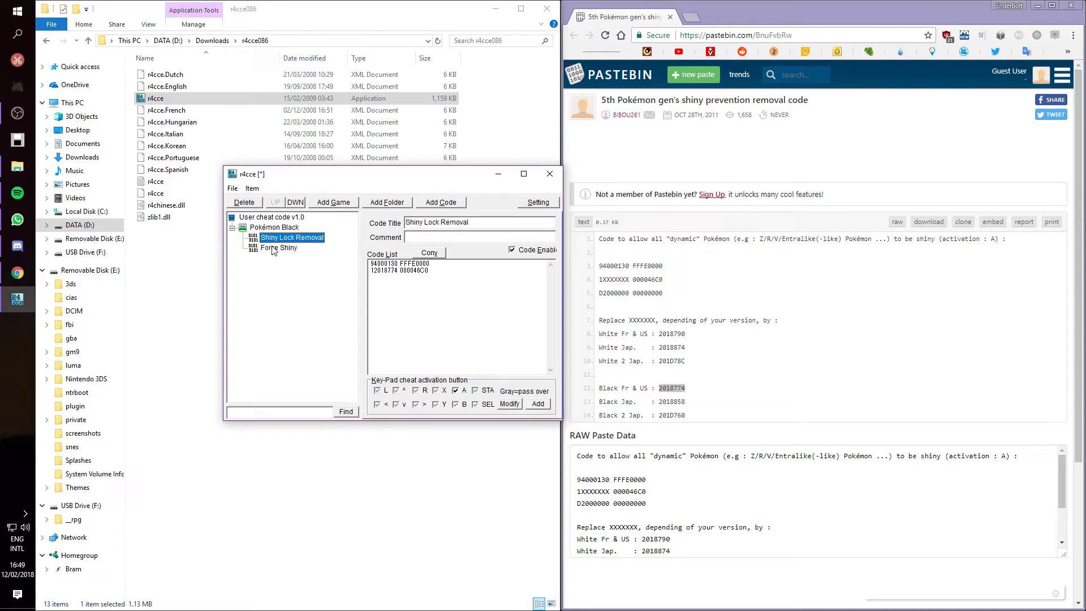
pyautogui.click(275, 249)
# - Save the cheat database as usrcheat into F:\_rpg\cheats via File > Save As
pyautogui.click(232, 187)
pyautogui.click(265, 226)
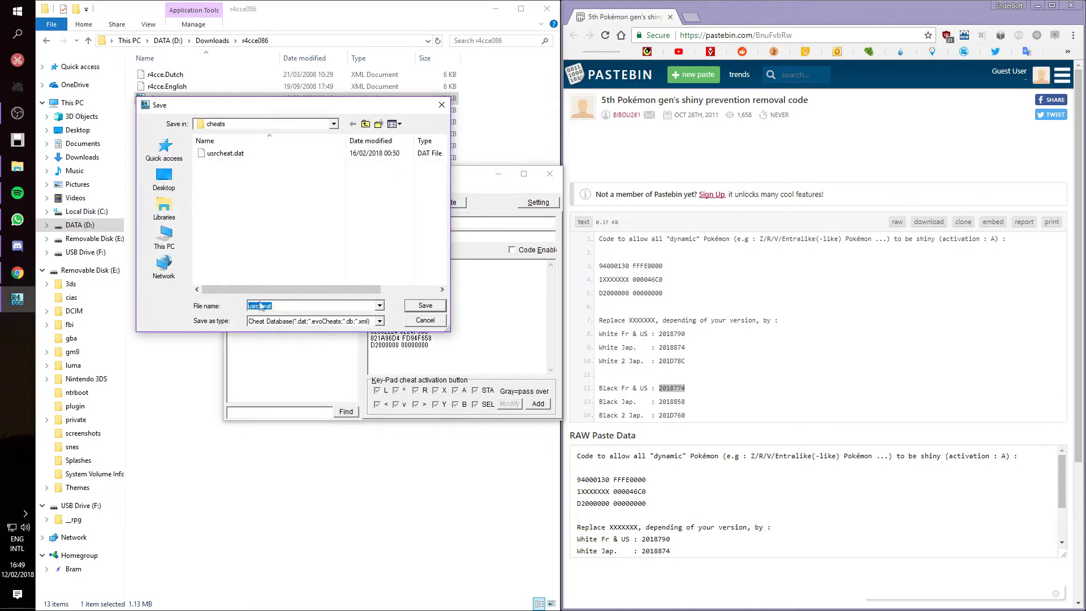
pyautogui.click(365, 124)
pyautogui.click(366, 124)
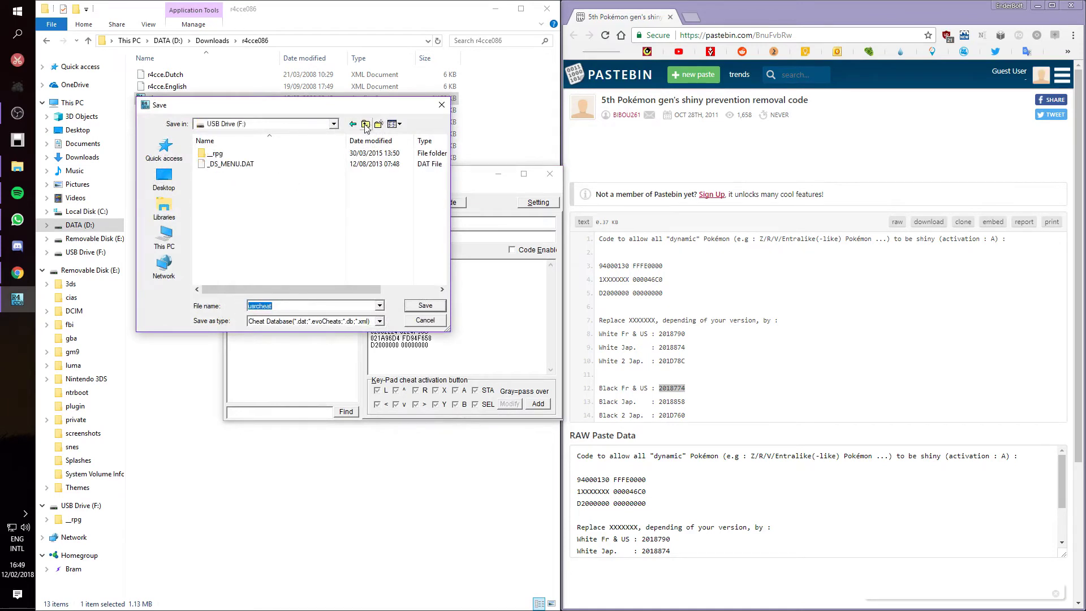
pyautogui.doubleClick(261, 155)
pyautogui.doubleClick(247, 156)
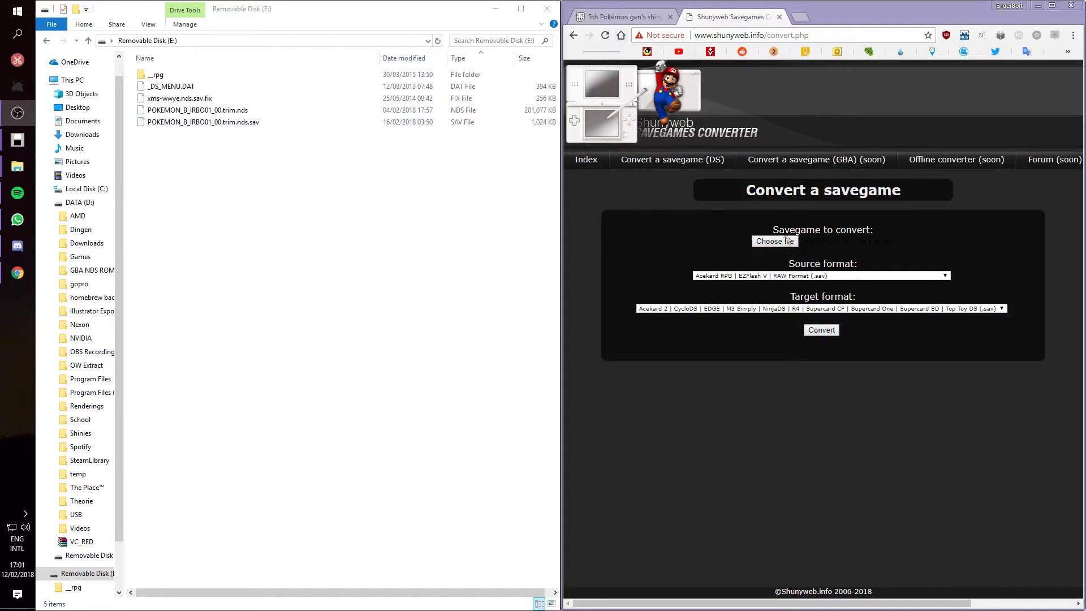
# - Convert the Pokémon Black .sav from RAW to Acekard 2/R4 and replace the save on Removable Disk (E:)
pyautogui.click(759, 244)
pyautogui.doubleClick(747, 114)
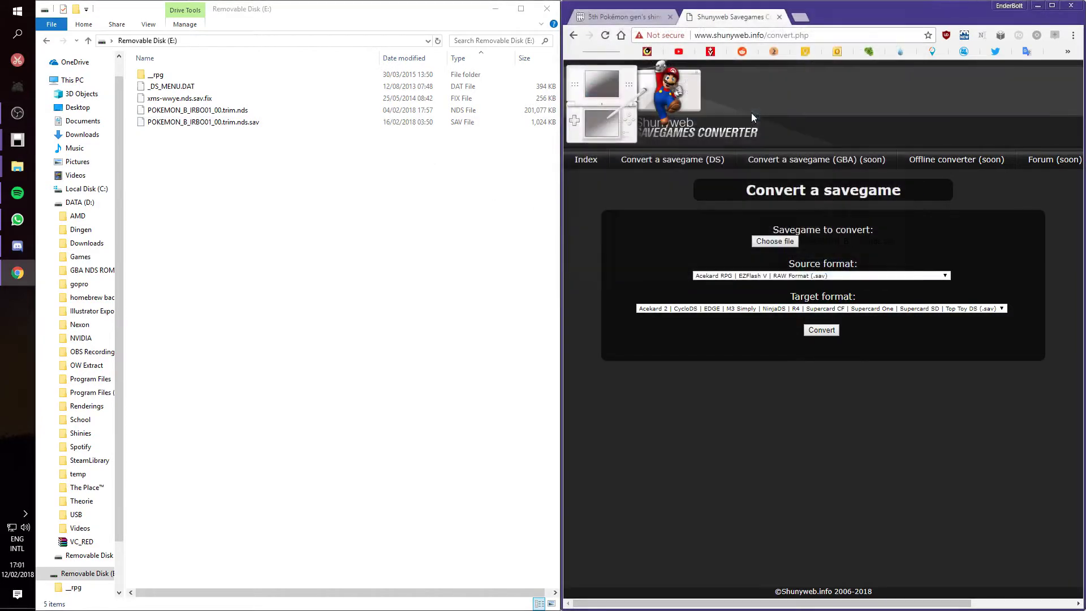
pyautogui.click(761, 276)
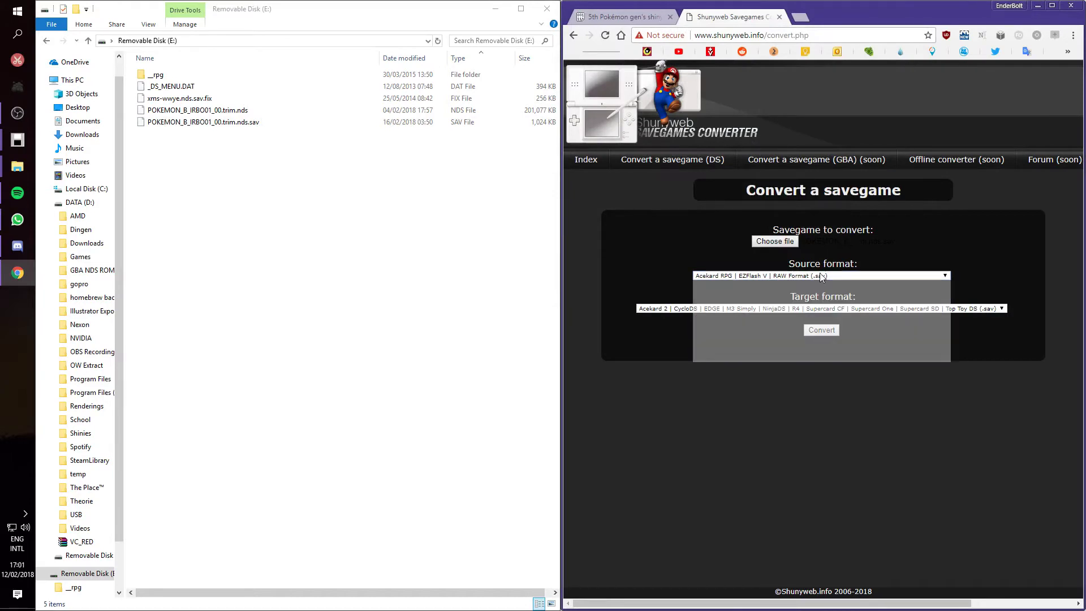
pyautogui.click(791, 276)
pyautogui.click(782, 310)
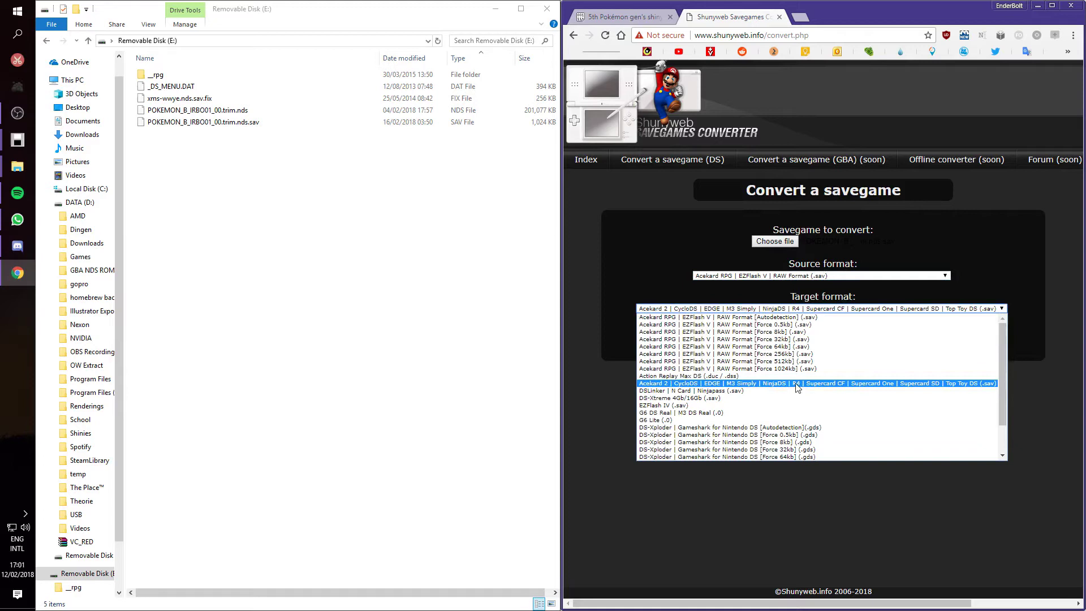
pyautogui.click(796, 384)
pyautogui.click(821, 329)
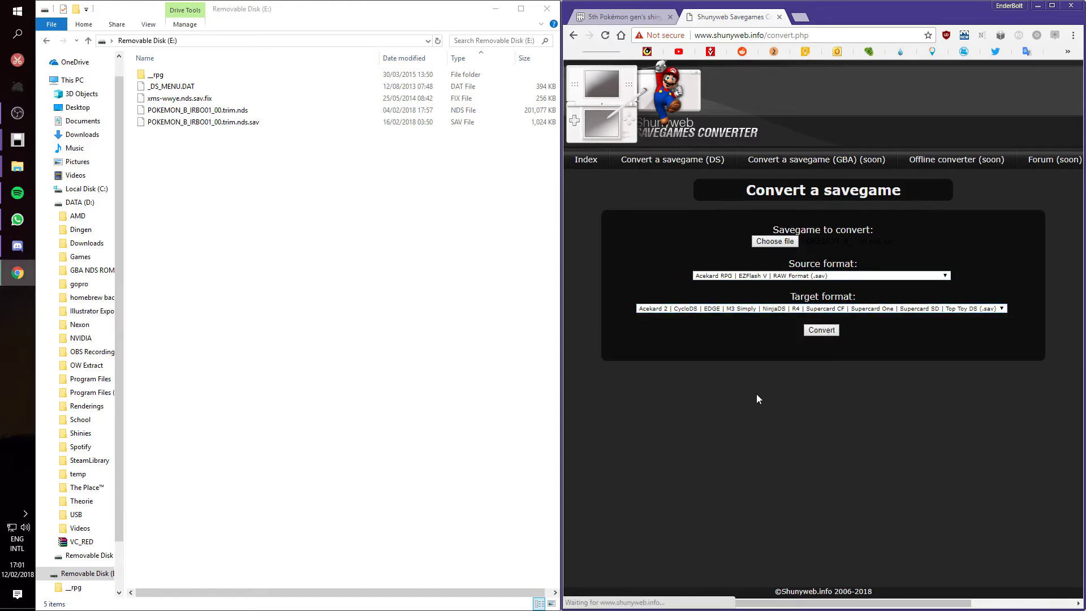
pyautogui.moveTo(625, 589); pyautogui.dragTo(448, 217)
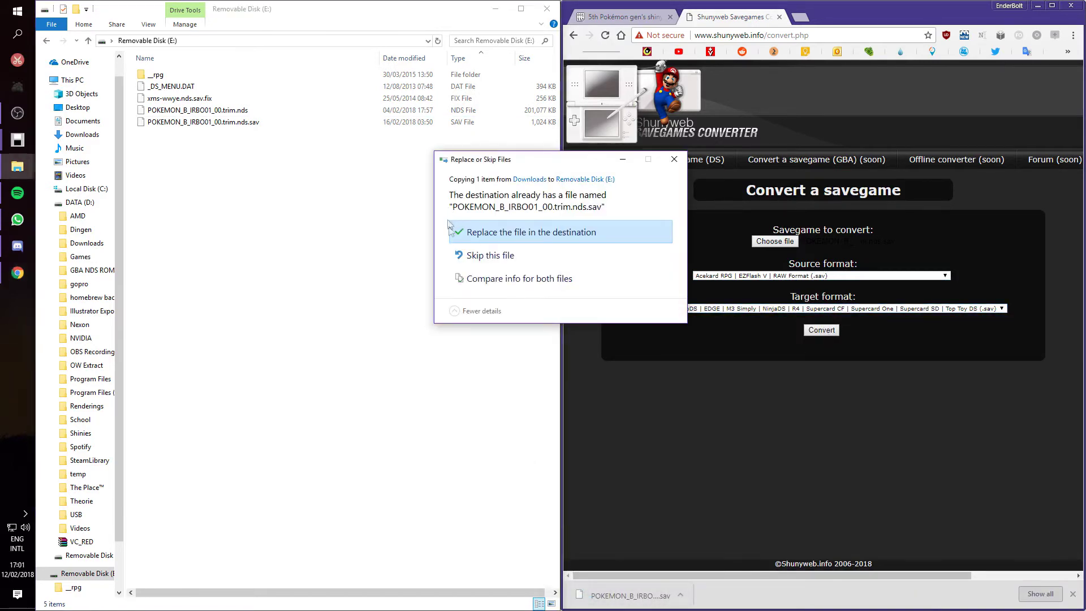
pyautogui.click(499, 233)
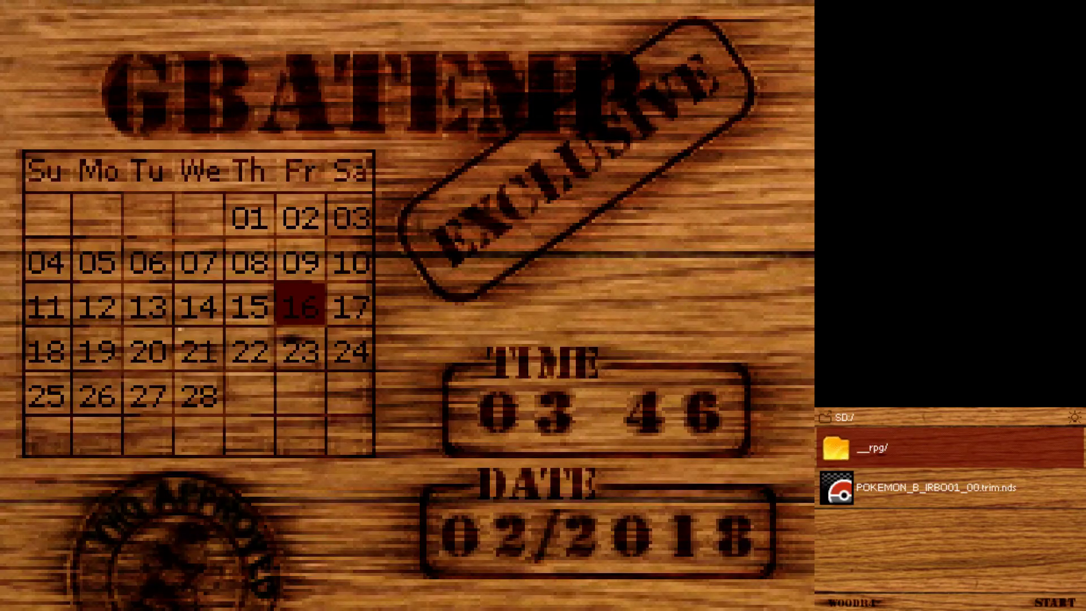
# - Select the Pokémon Black ROM and tick Shiny Lock Removal in its cheat list
pyautogui.click(950, 487)
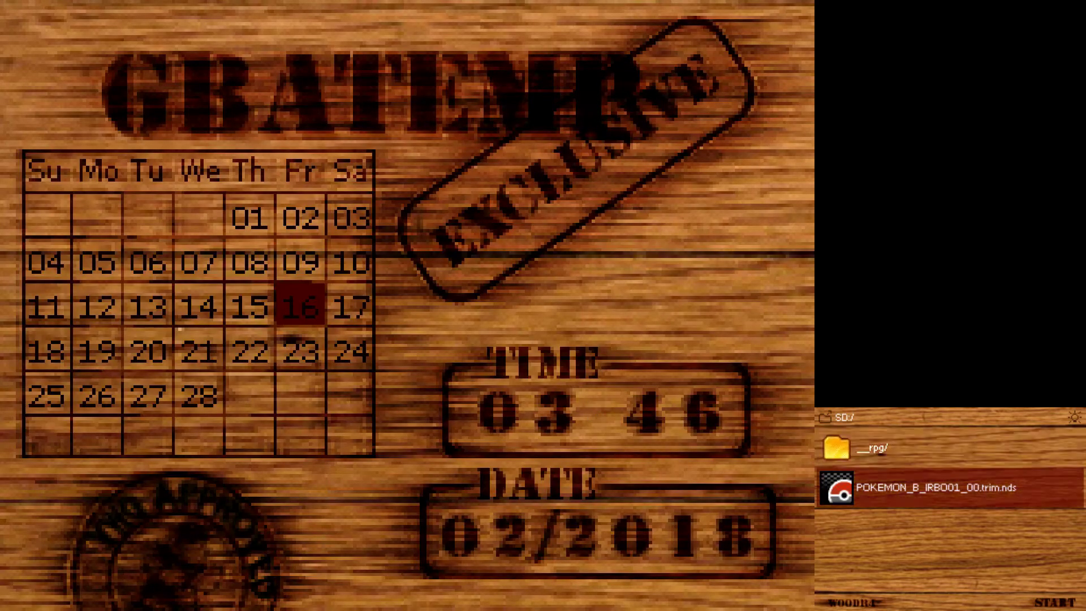
pyautogui.press('a')
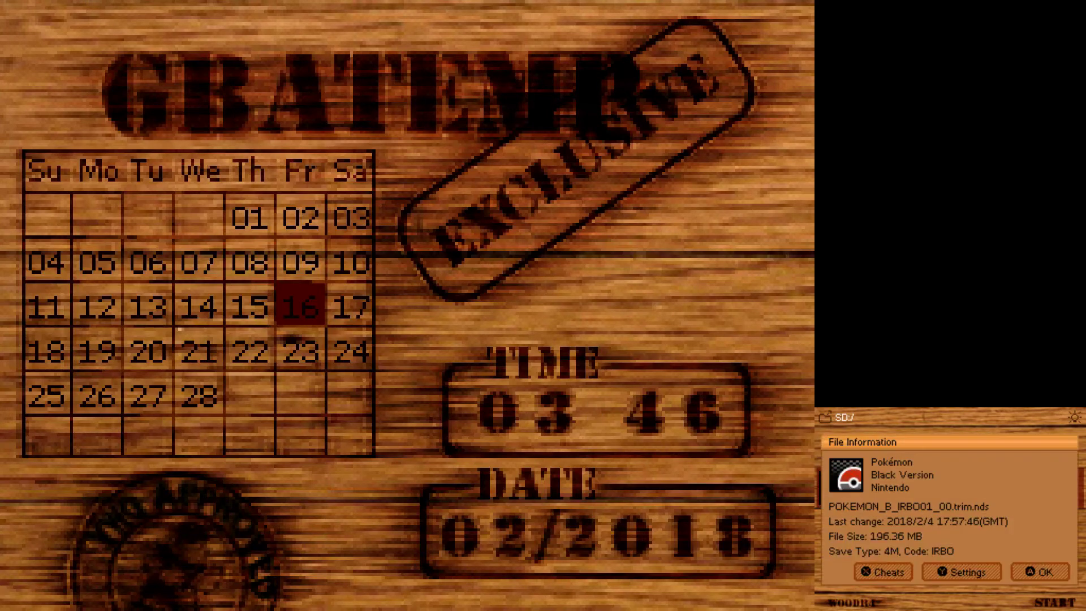
pyautogui.press('x')
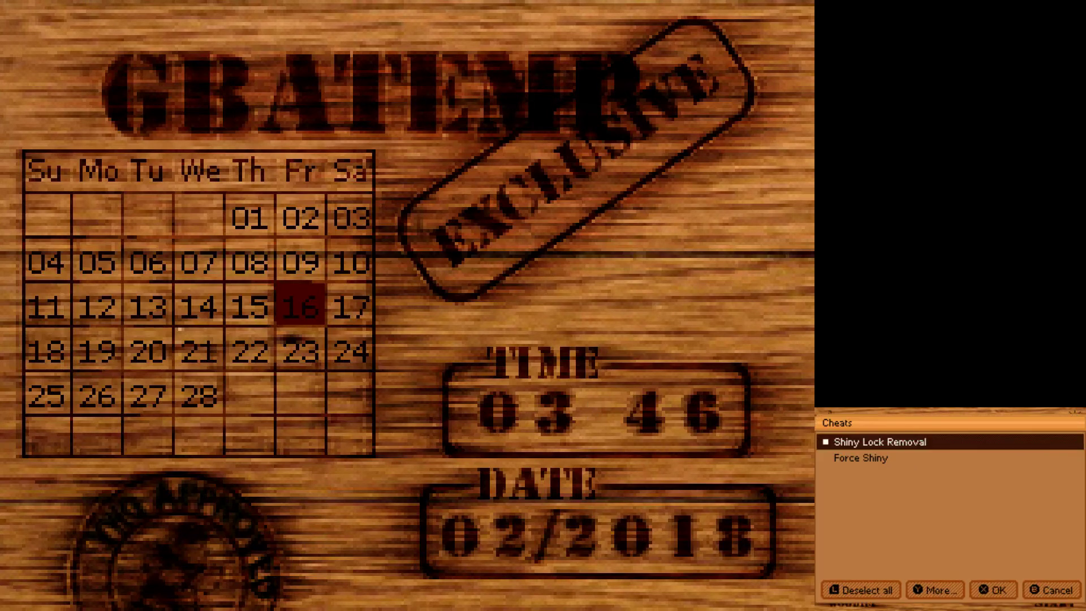
pyautogui.press('Down')
pyautogui.press('a')
pyautogui.press('Up')
pyautogui.press('Down')
pyautogui.press('x')
# - Keep in-game cheats on in the per-game Features settings and save them
pyautogui.press('y')
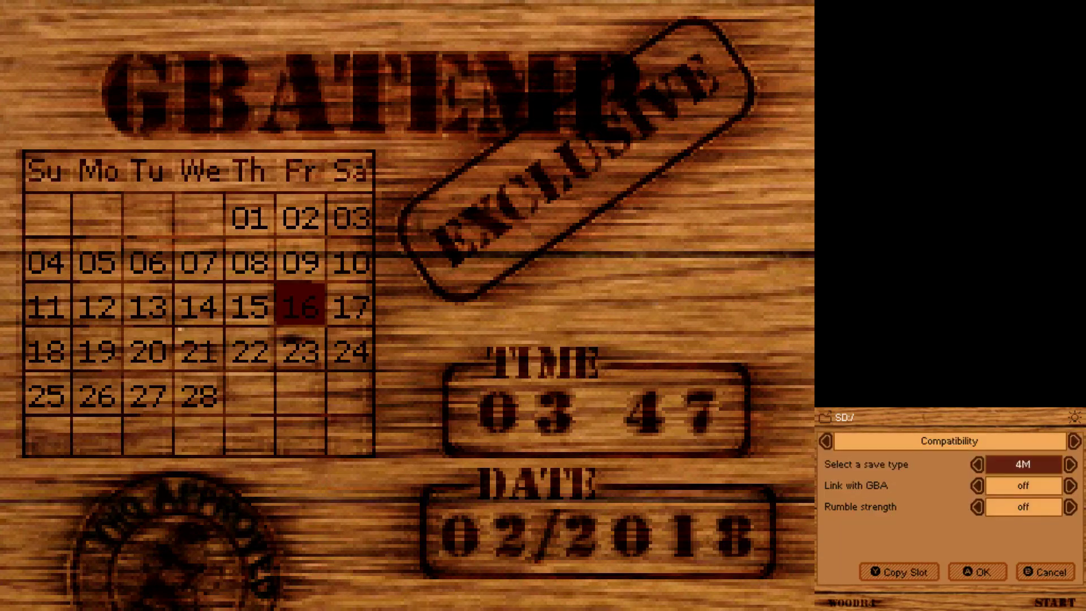
pyautogui.press('Right')
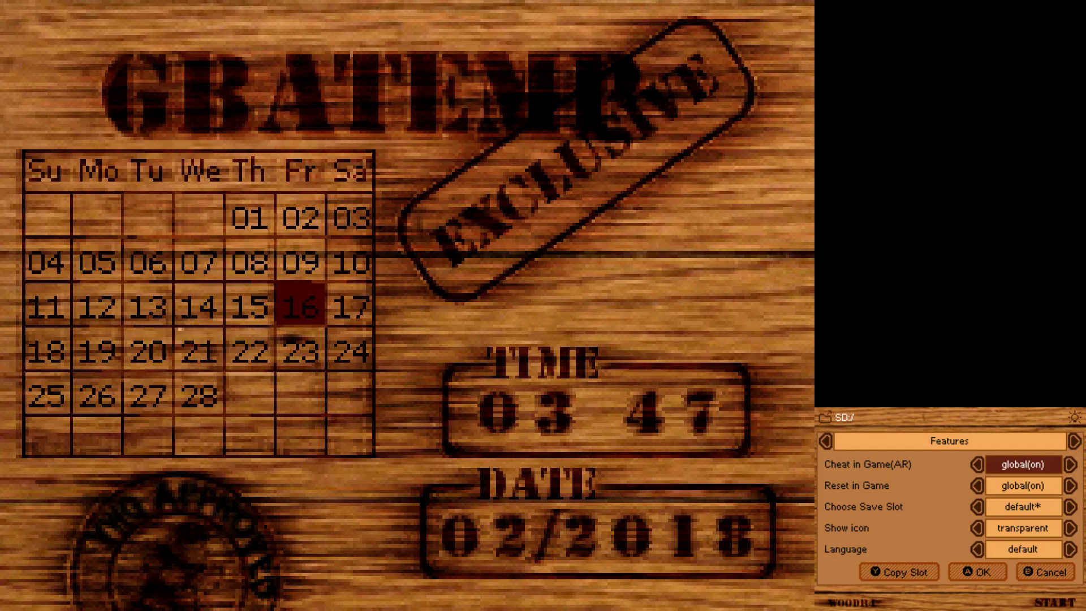
pyautogui.press('Return')
pyautogui.press('Return')
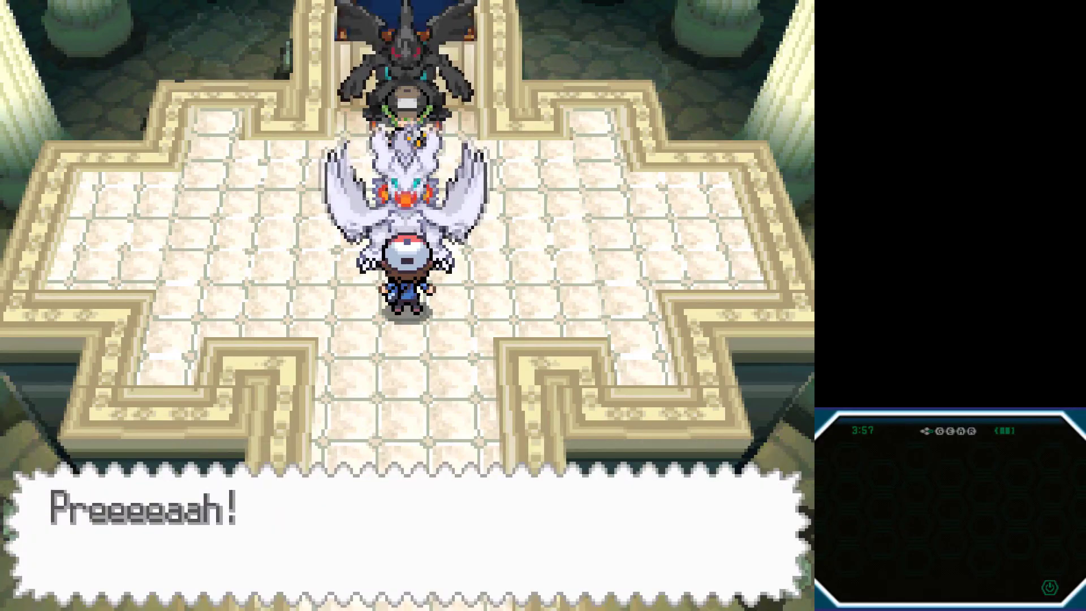
# - Advance past Reshiram's cry at N's Castle, then return to the Wood R4 menu
pyautogui.press('x')
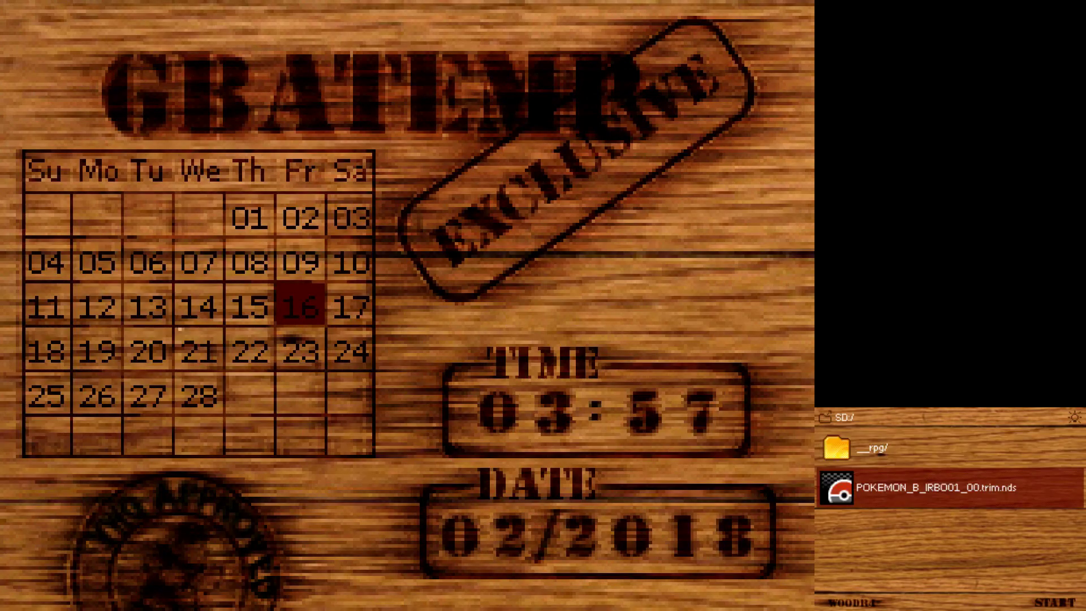
# - From SD:/, enable Force Shiny with Shiny Lock Removal in Pokémon Black's cheats, then launch it
pyautogui.press('z')
pyautogui.press('z')
pyautogui.press('x')
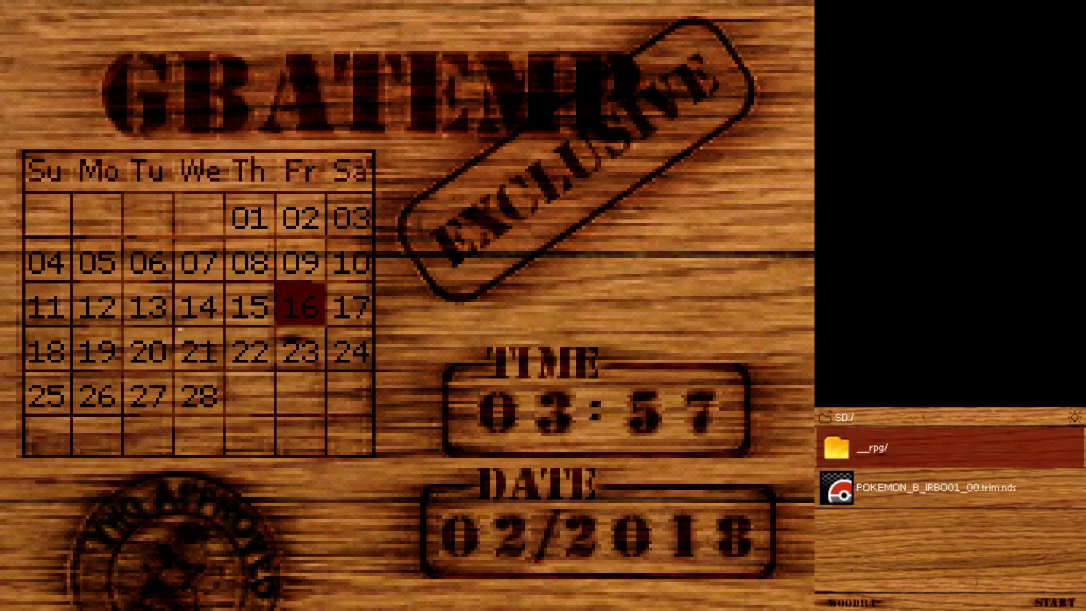
pyautogui.press('Down')
pyautogui.press('a')
pyautogui.press('s')
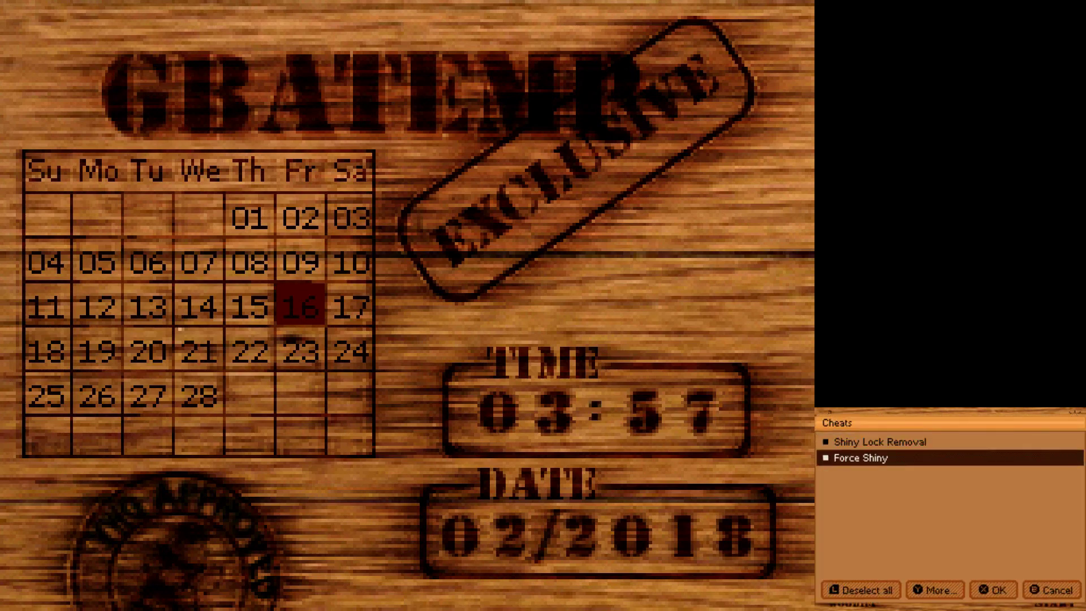
pyautogui.press('x')
pyautogui.press('z')
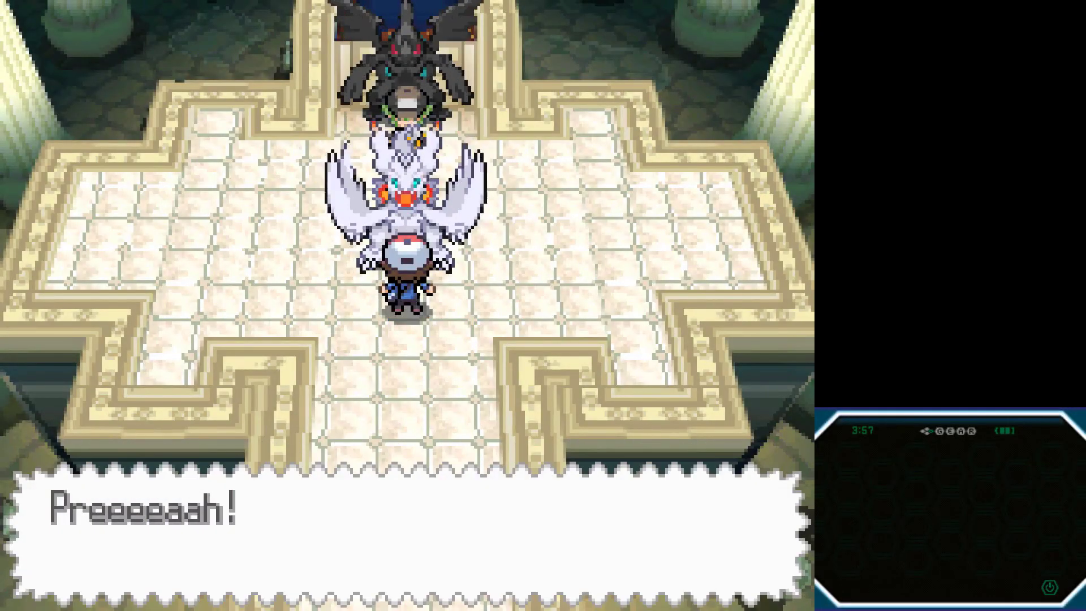
# - Advance through Reshiram's cries at N's Castle into the Lv. 50 Reshiram battle
pyautogui.press('x')
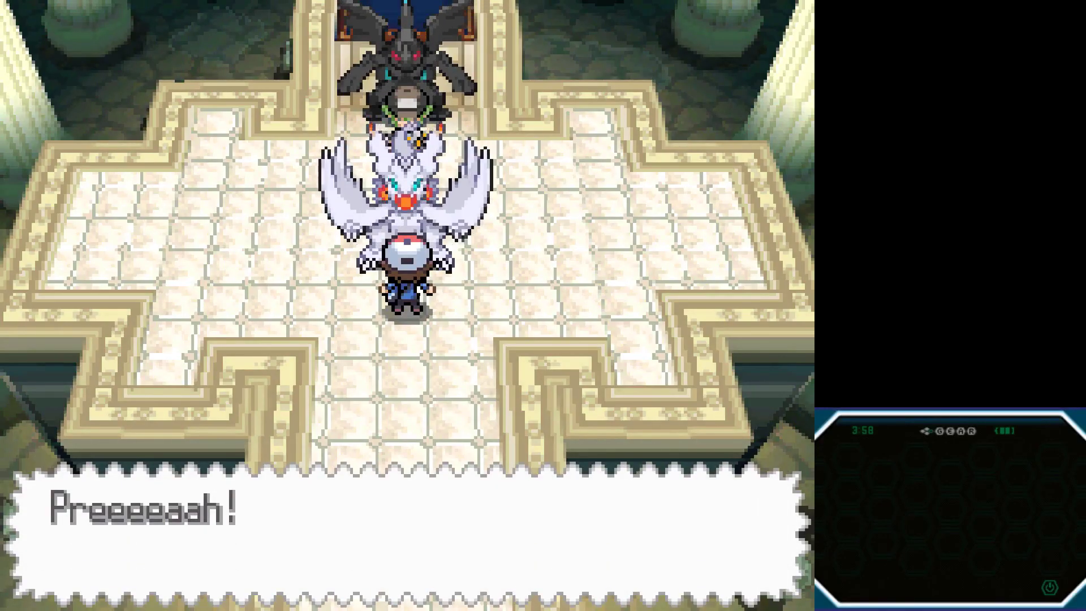
pyautogui.press('x')
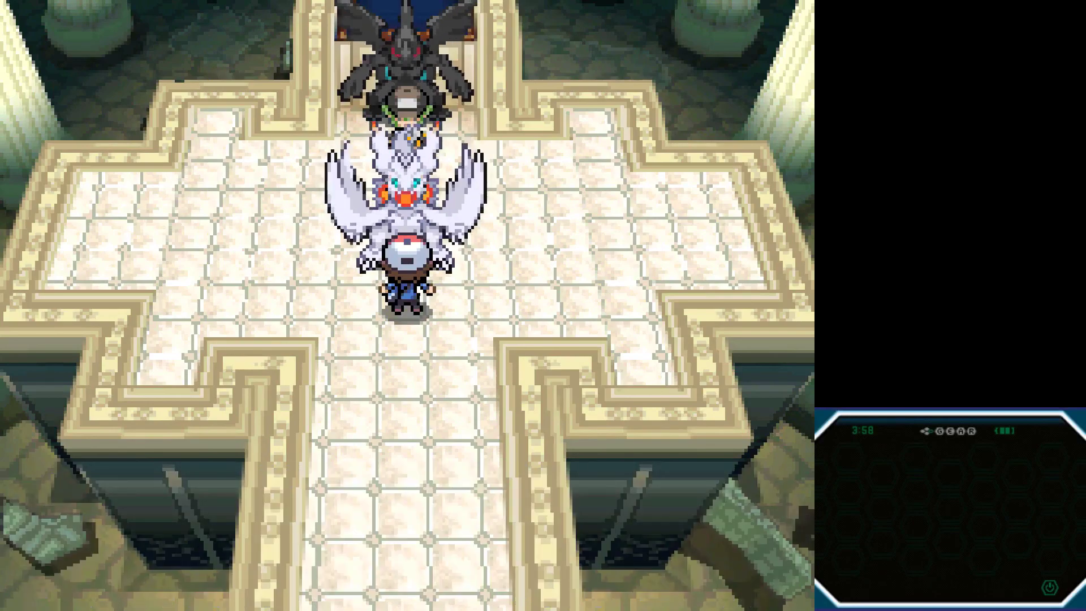